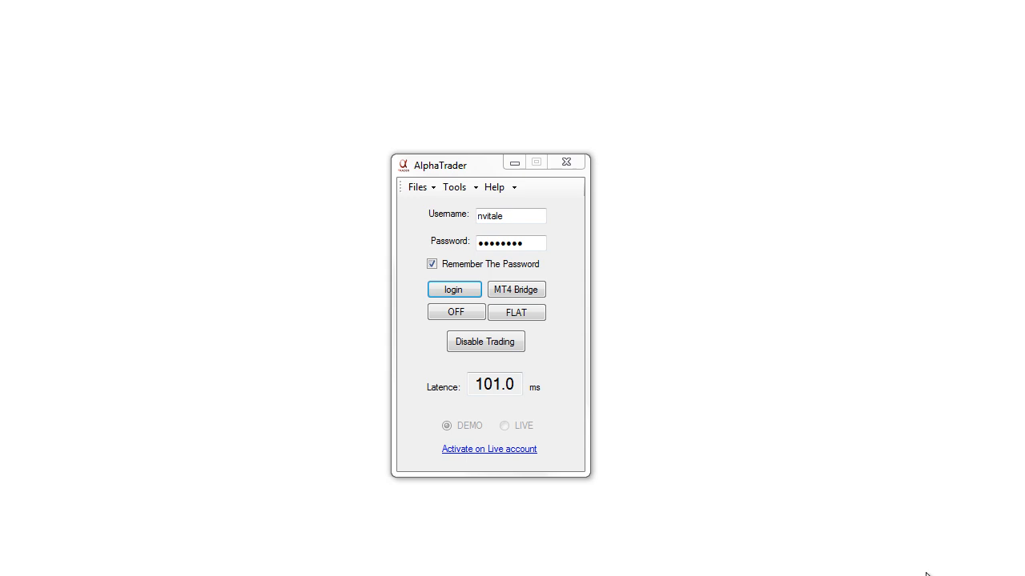
Open the history data download tool and set the symbol to EURUSD and the time frame to 1 Min.
{"action": "left_click_drag", "start_coordinate": [453, 165], "coordinate": [459, 153]}
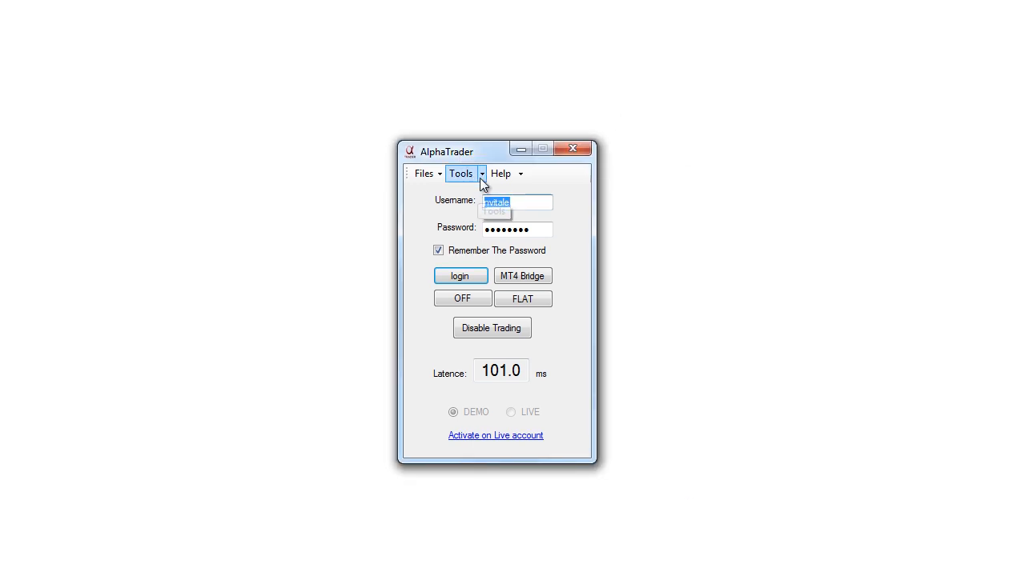
{"action": "left_click", "coordinate": [464, 173]}
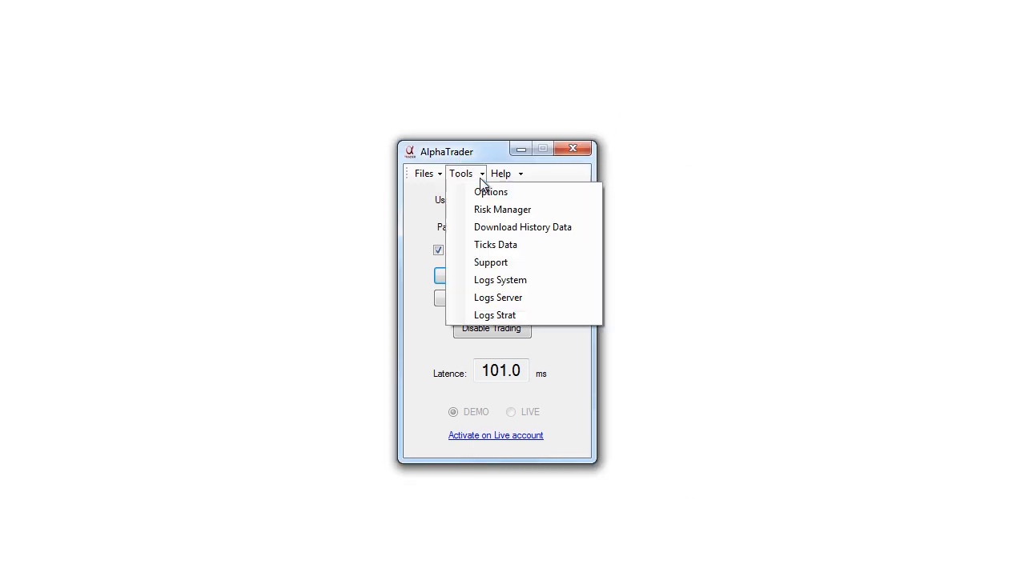
{"action": "left_click", "coordinate": [507, 230]}
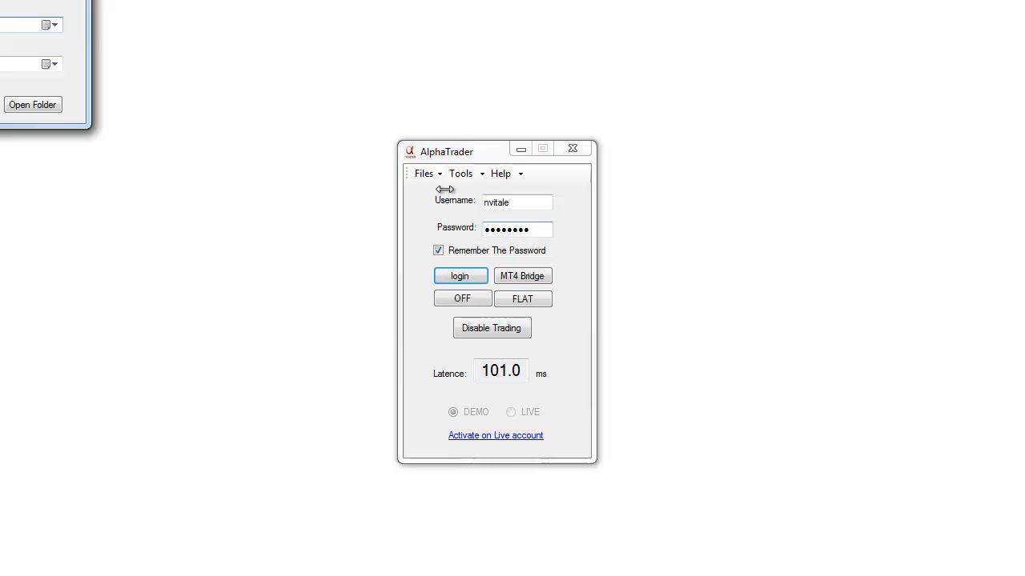
{"action": "left_click_drag", "start_coordinate": [0, 0], "coordinate": [263, 93]}
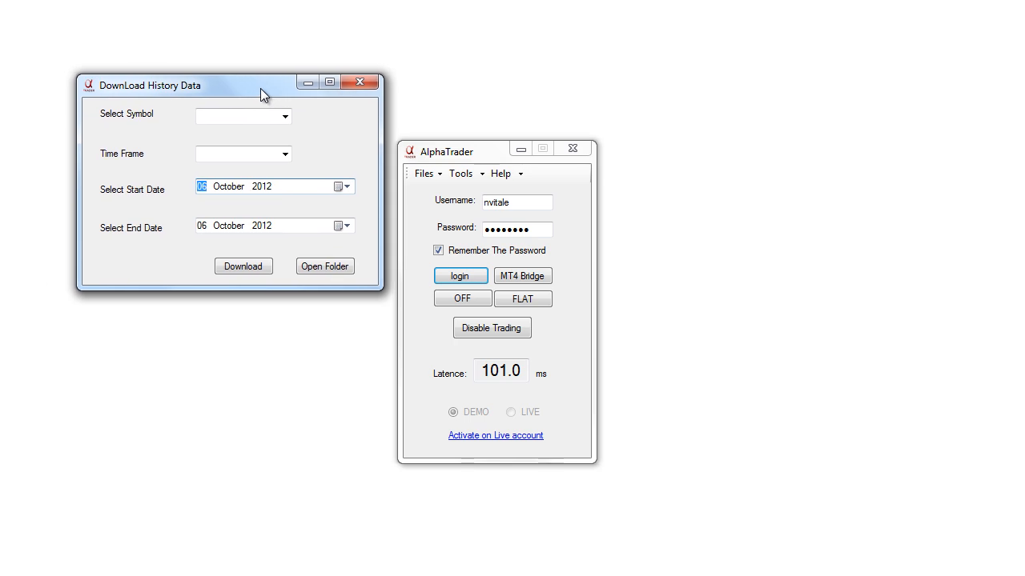
{"action": "type", "text": "EURUSD"}
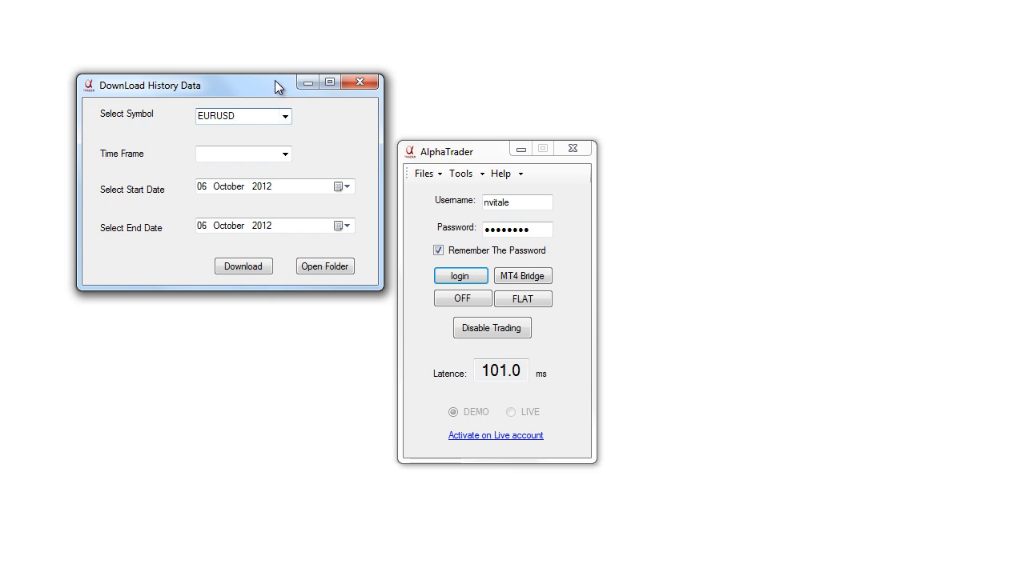
{"action": "left_click_drag", "start_coordinate": [274, 86], "coordinate": [291, 87]}
{"action": "left_click", "coordinate": [296, 154]}
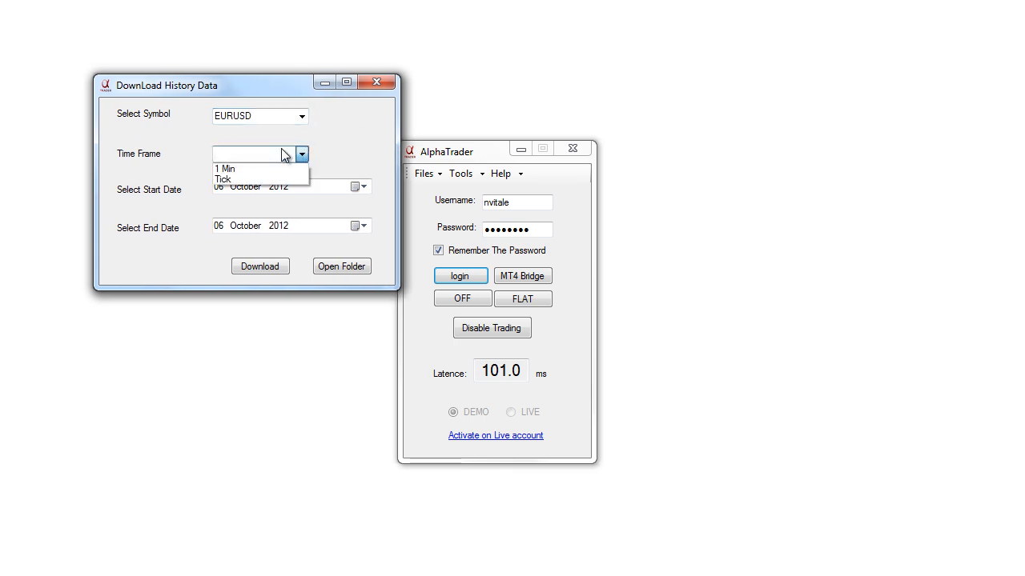
{"action": "left_click", "coordinate": [237, 170]}
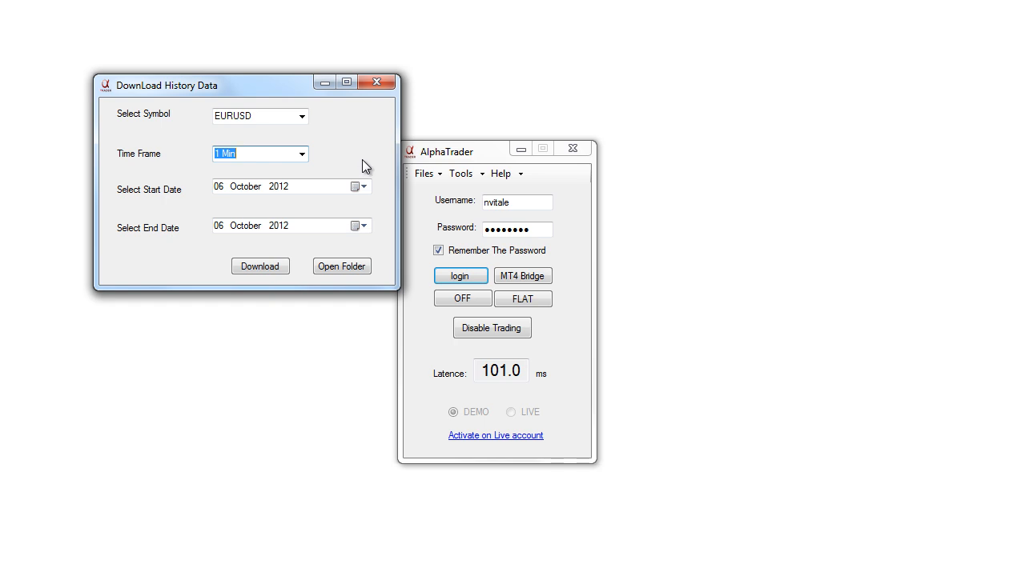
Set the start date of the history download to 06 August 2010.
{"action": "left_click", "coordinate": [364, 188]}
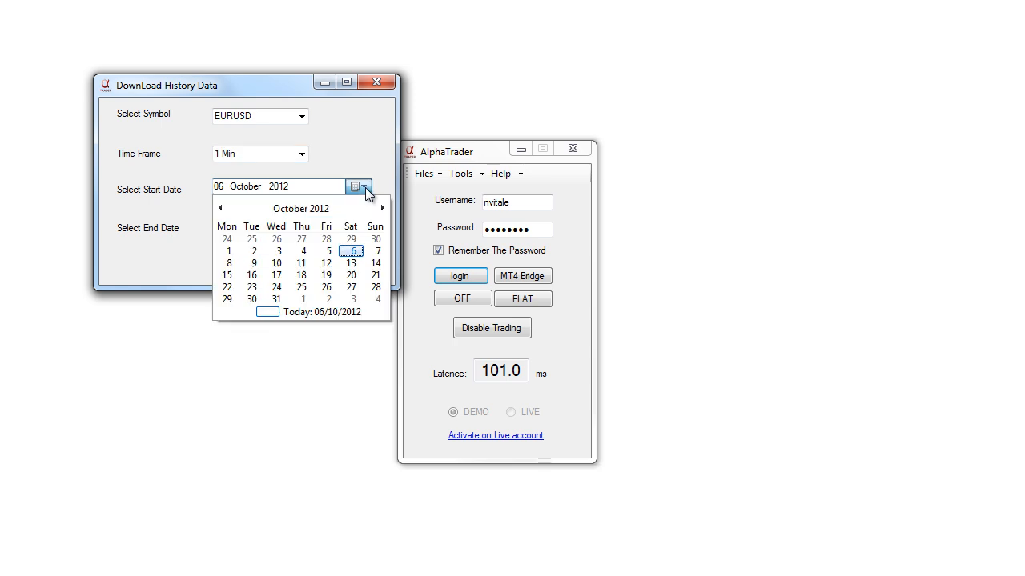
{"action": "left_click", "coordinate": [281, 210]}
{"action": "left_click", "coordinate": [220, 207]}
{"action": "left_click", "coordinate": [220, 207]}
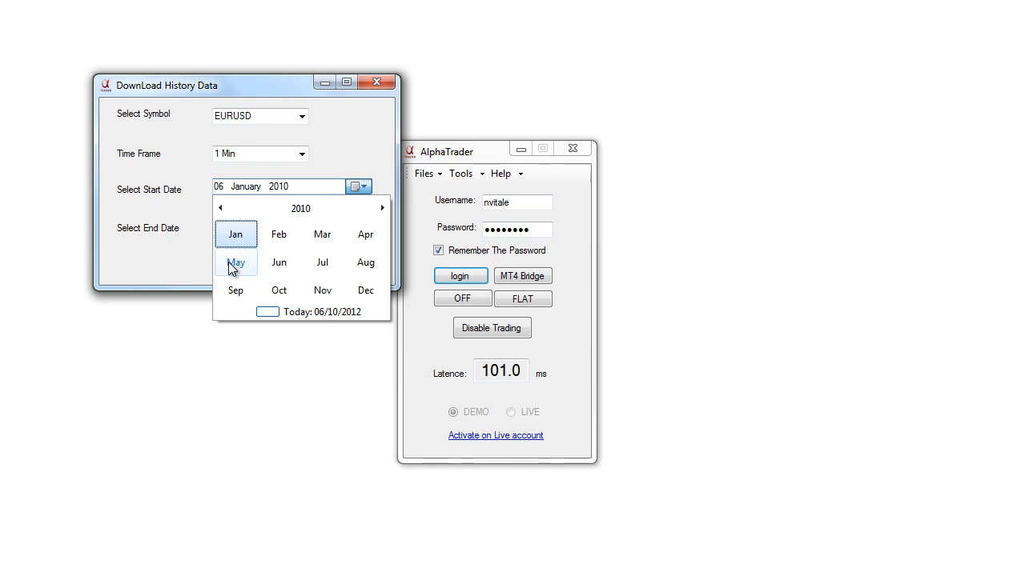
{"action": "left_click", "coordinate": [357, 264]}
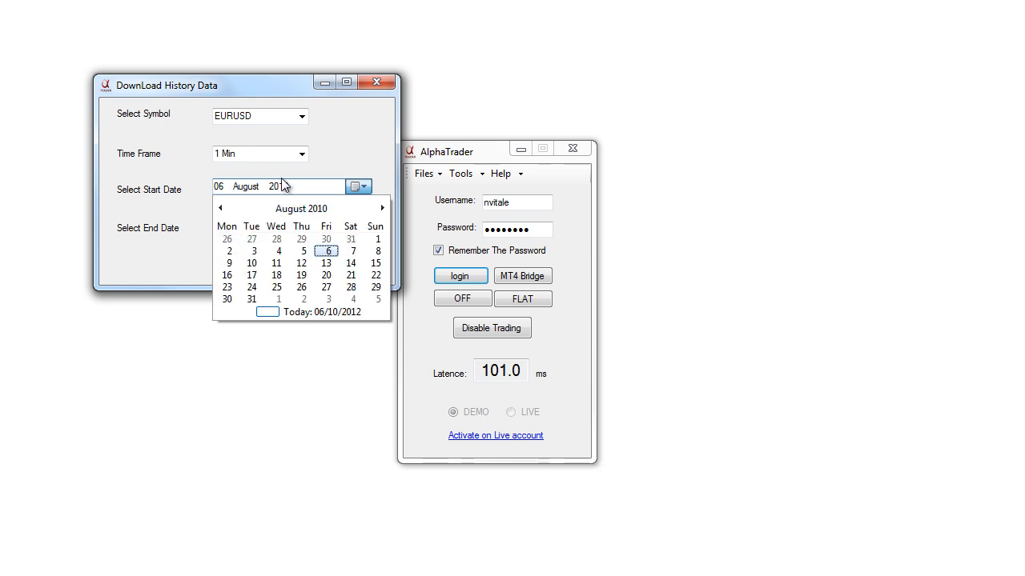
{"action": "left_click", "coordinate": [319, 251]}
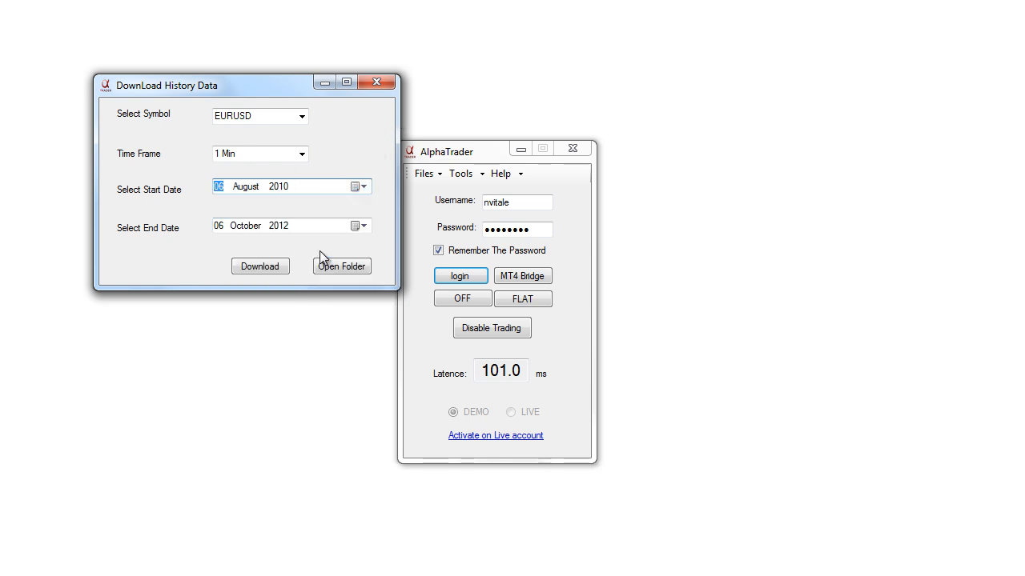
Download the EURUSD 1-minute history data and dismiss the completion message.
{"action": "left_click", "coordinate": [261, 269]}
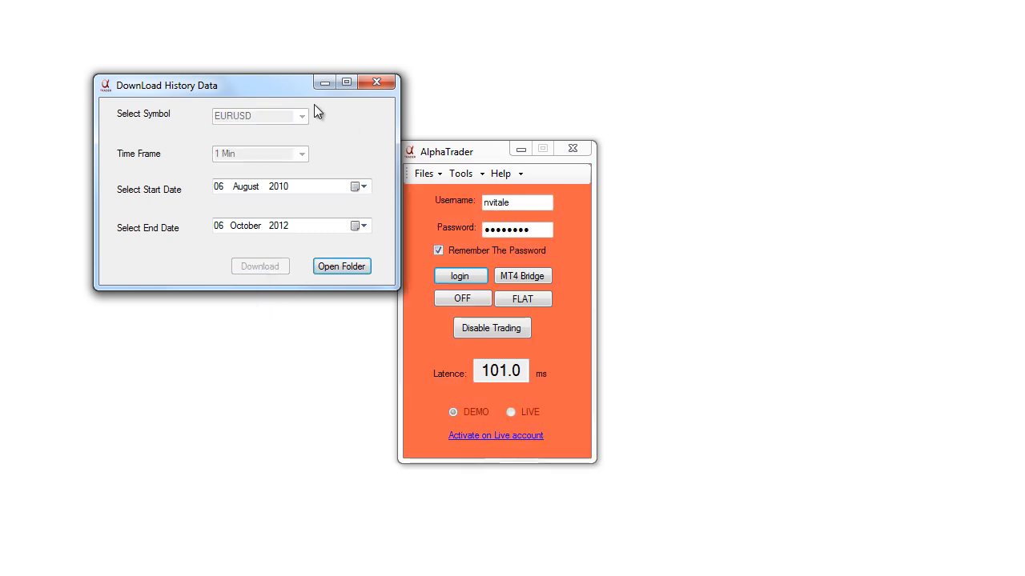
{"action": "left_click_drag", "start_coordinate": [285, 88], "coordinate": [507, 177]}
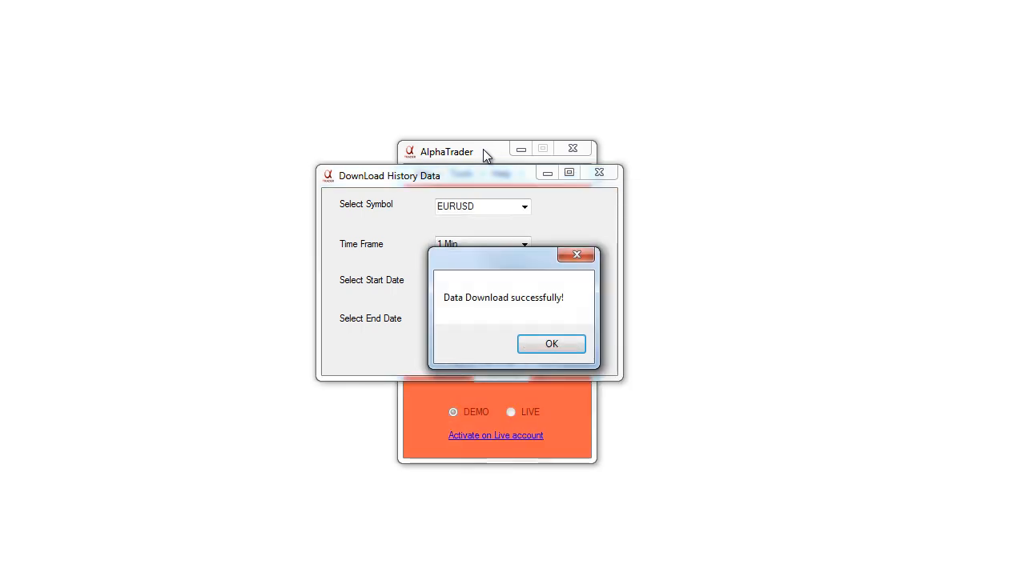
{"action": "left_click", "coordinate": [547, 345]}
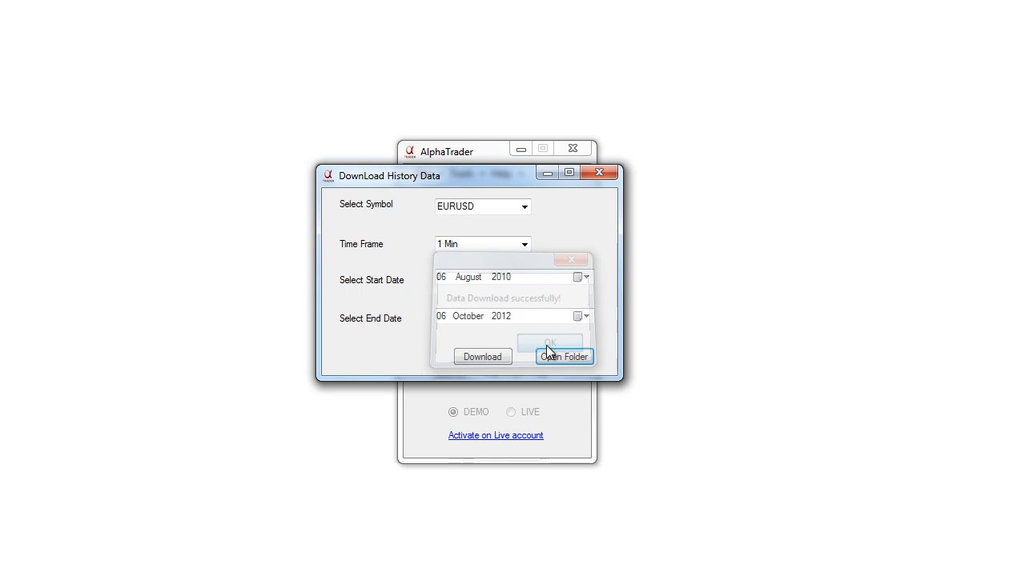
Open the download folder and examine the price rows of the EURUSD_1MIN_2010_8_6_to_2012_10_6 file in a text editor.
{"action": "left_click", "coordinate": [565, 357]}
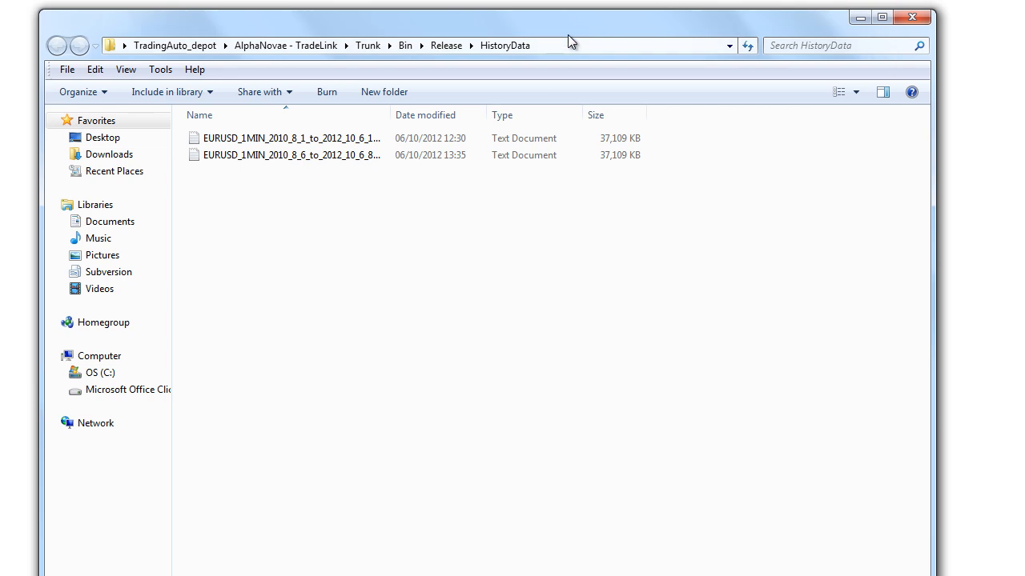
{"action": "left_click", "coordinate": [313, 157]}
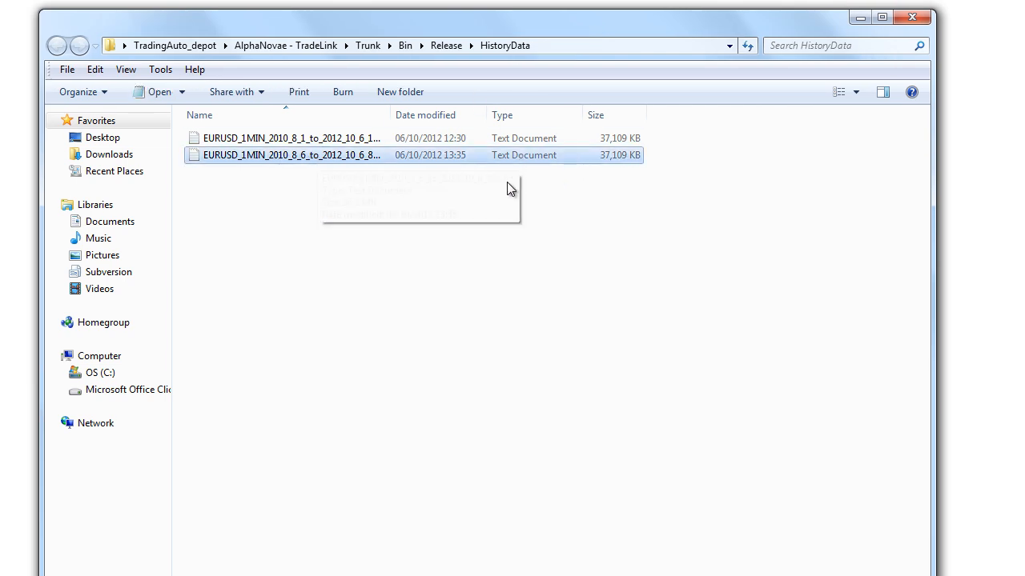
{"action": "right_click", "coordinate": [355, 157]}
{"action": "left_click", "coordinate": [417, 268]}
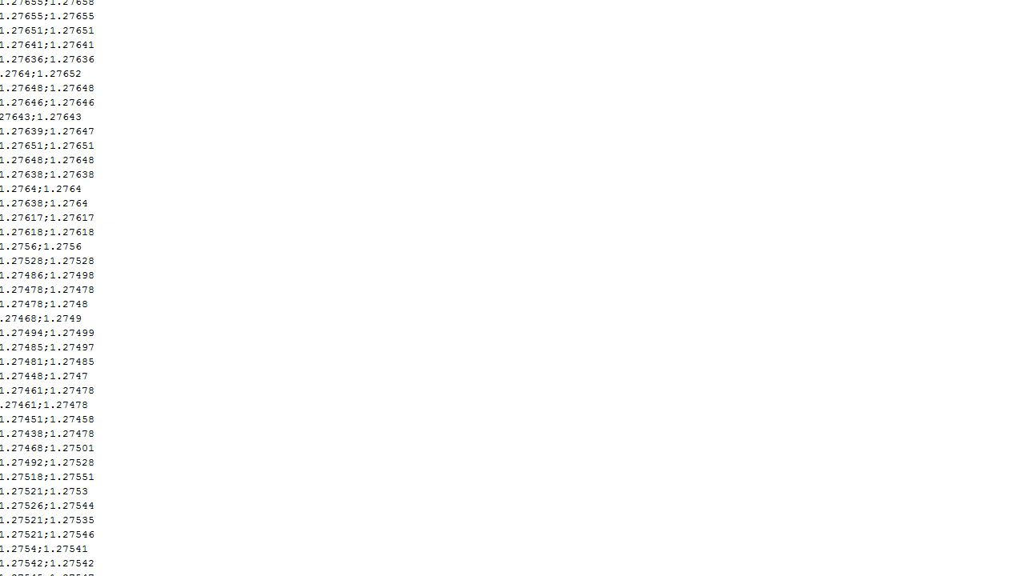
{"action": "scroll", "coordinate": [512, 289], "scroll_direction": "down", "scroll_amount": 16}
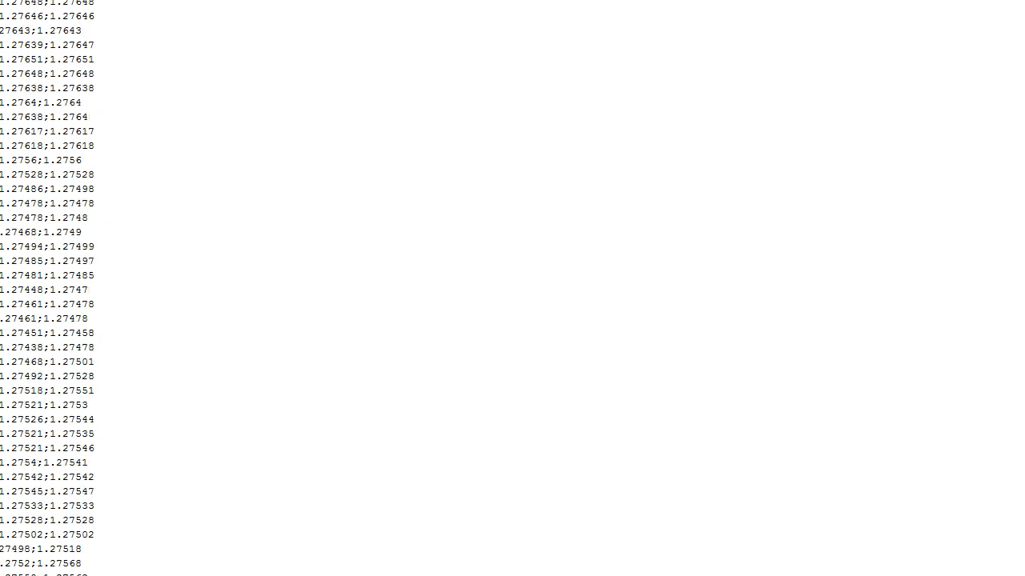
{"action": "scroll", "coordinate": [513, 288], "scroll_direction": "down", "scroll_amount": 20}
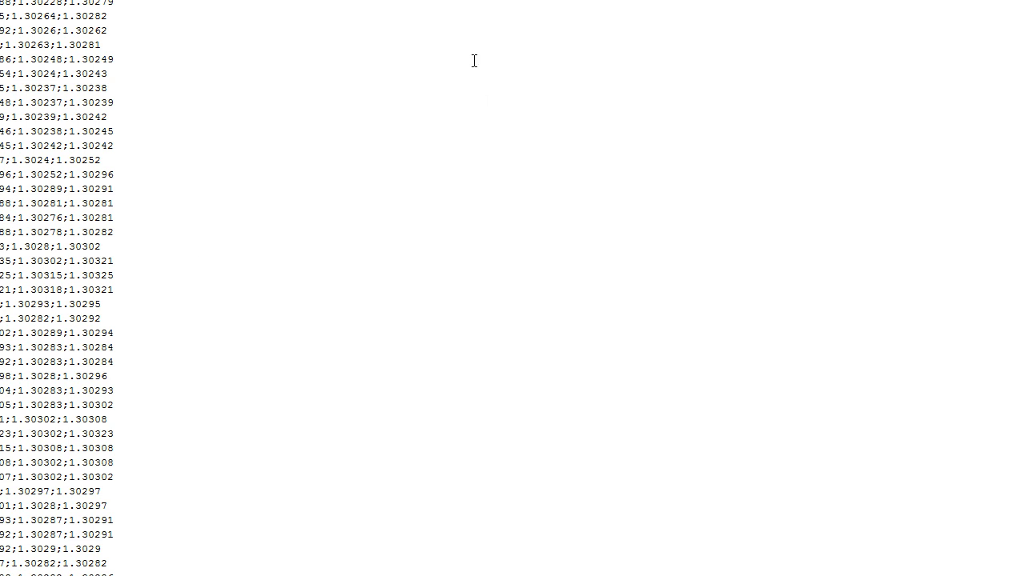
{"action": "right_click", "coordinate": [475, 0]}
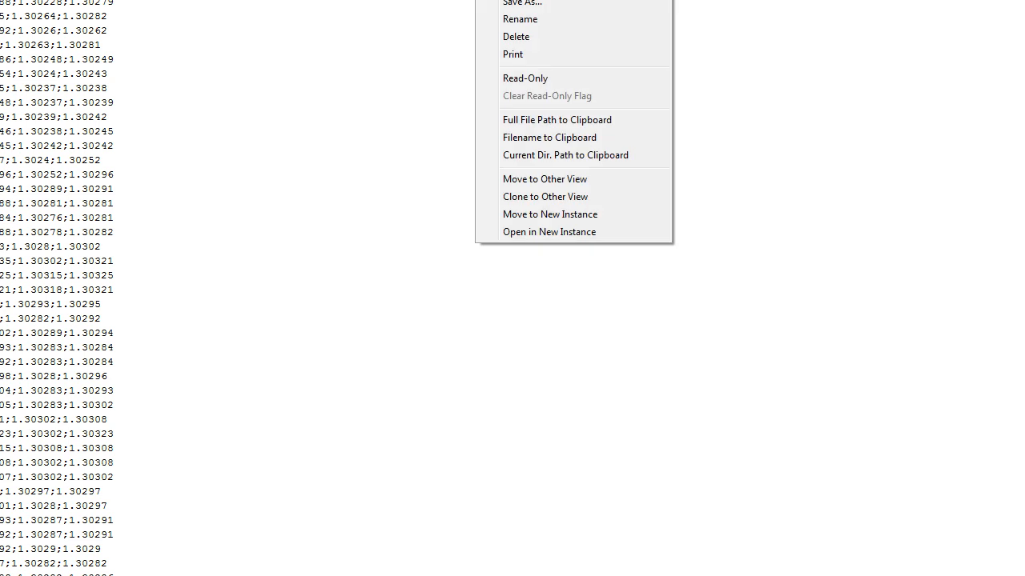
{"action": "left_click", "coordinate": [517, 0]}
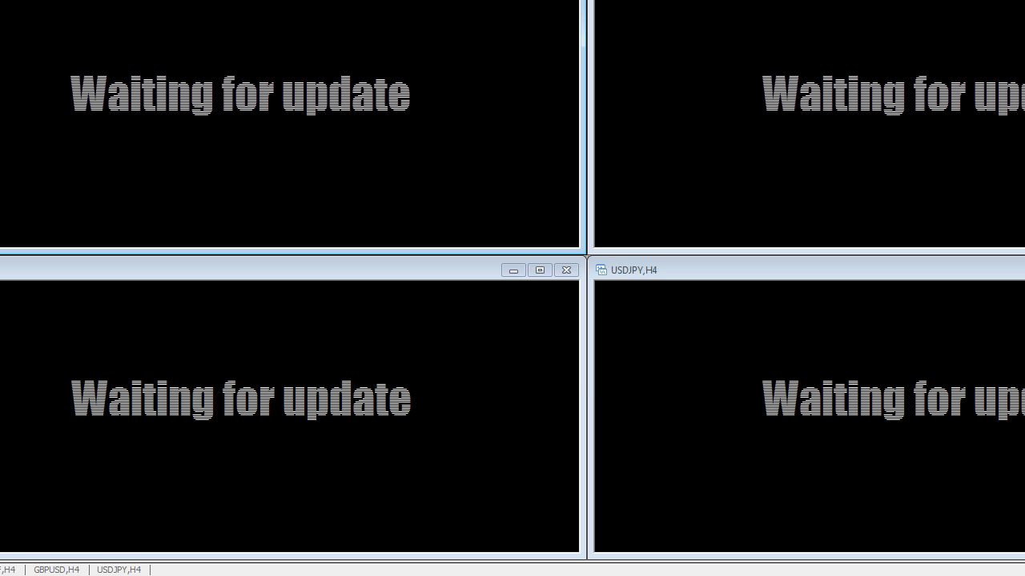
Switch to the PrimeXM FX Bridge terminal, fit its window on screen and show the command for opening an account.
{"action": "left_click_drag", "start_coordinate": [2, 3], "coordinate": [252, 198]}
{"action": "left_click_drag", "start_coordinate": [335, 209], "coordinate": [131, 38]}
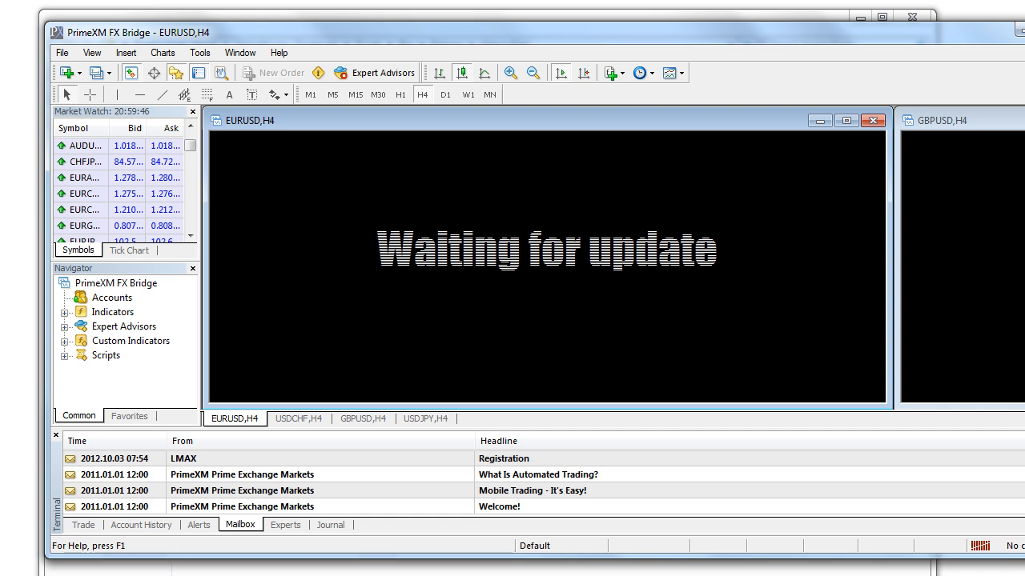
{"action": "left_click_drag", "start_coordinate": [1024, 23], "coordinate": [963, 47]}
{"action": "left_click_drag", "start_coordinate": [697, 59], "coordinate": [698, 42]}
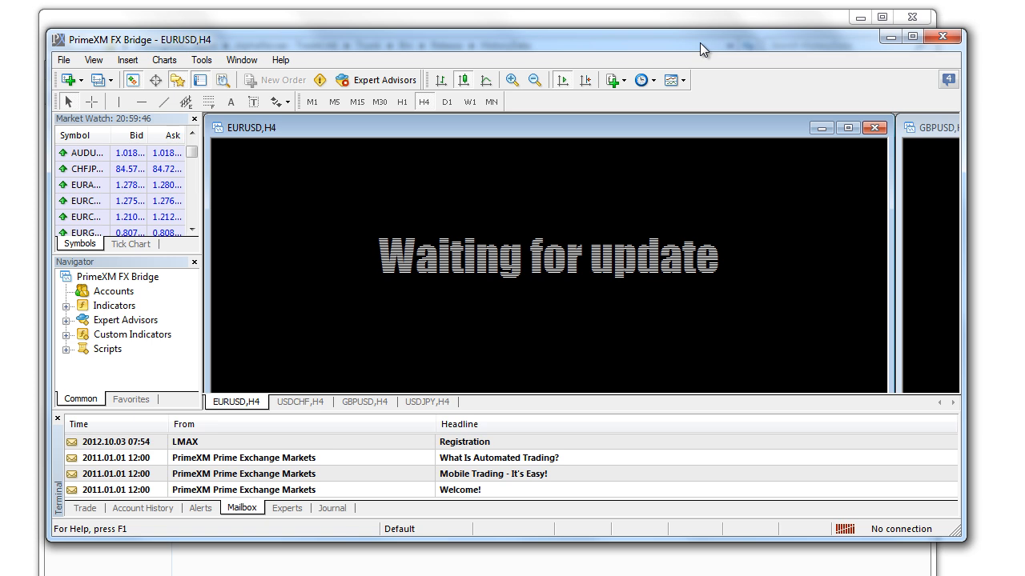
{"action": "left_click", "coordinate": [100, 295]}
{"action": "right_click", "coordinate": [121, 298]}
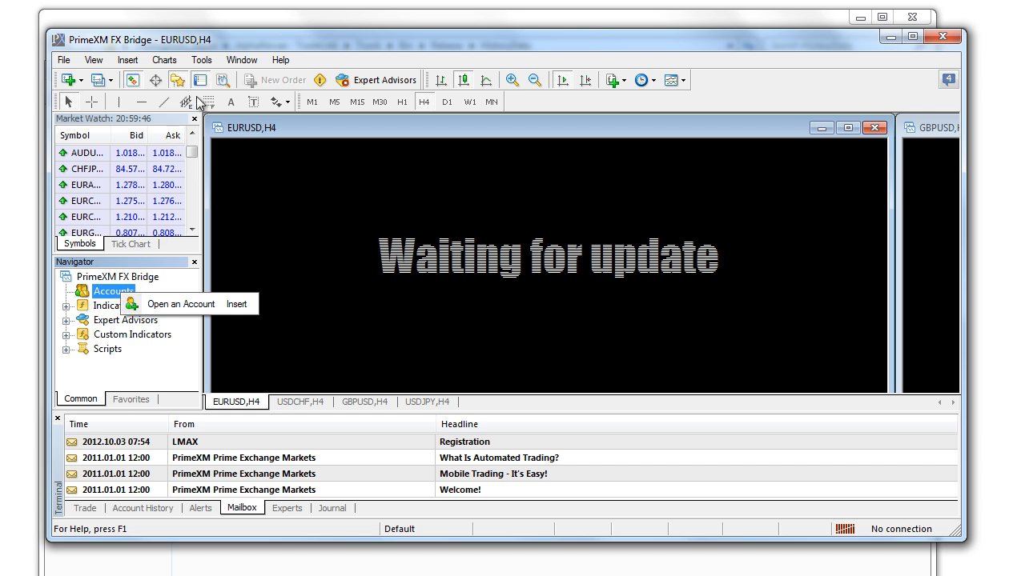
{"action": "left_click", "coordinate": [206, 61]}
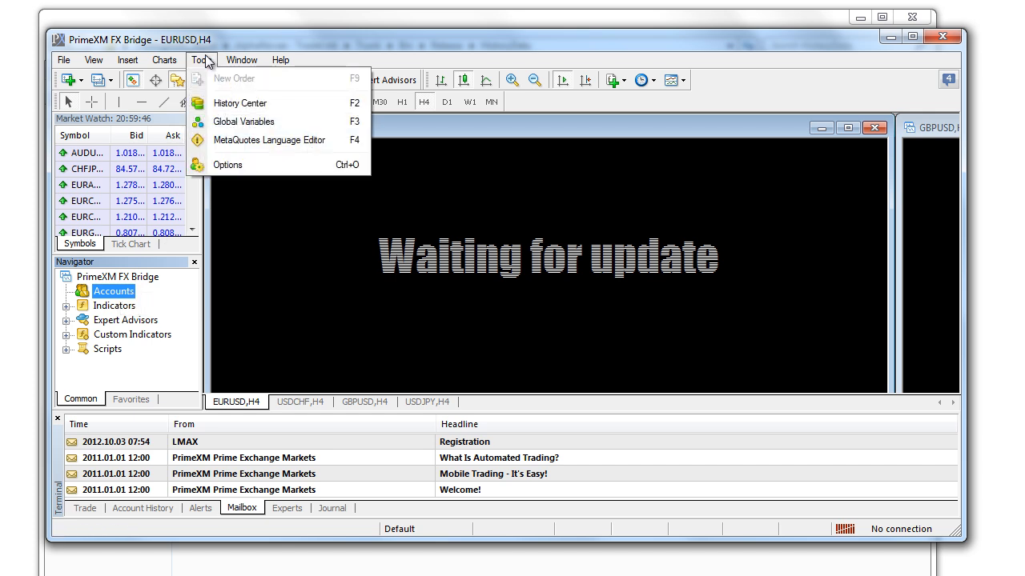
{"action": "left_click", "coordinate": [236, 166]}
{"action": "double_click", "coordinate": [431, 339]}
{"action": "type", "text": "9999999999999"}
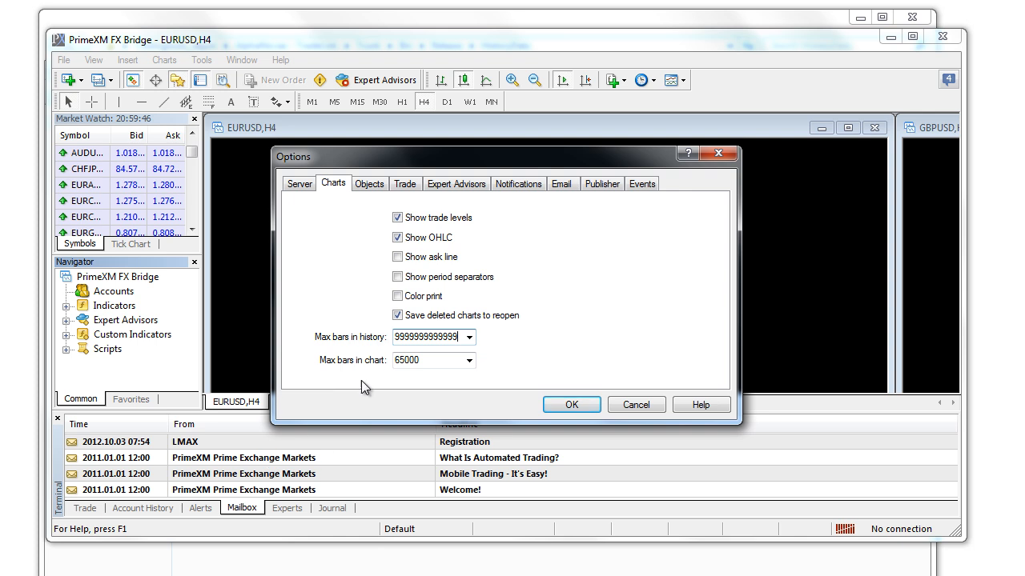
{"action": "double_click", "coordinate": [420, 359]}
{"action": "type", "text": "9999999999999"}
{"action": "left_click", "coordinate": [442, 297]}
{"action": "left_click", "coordinate": [398, 296]}
{"action": "left_click", "coordinate": [398, 315]}
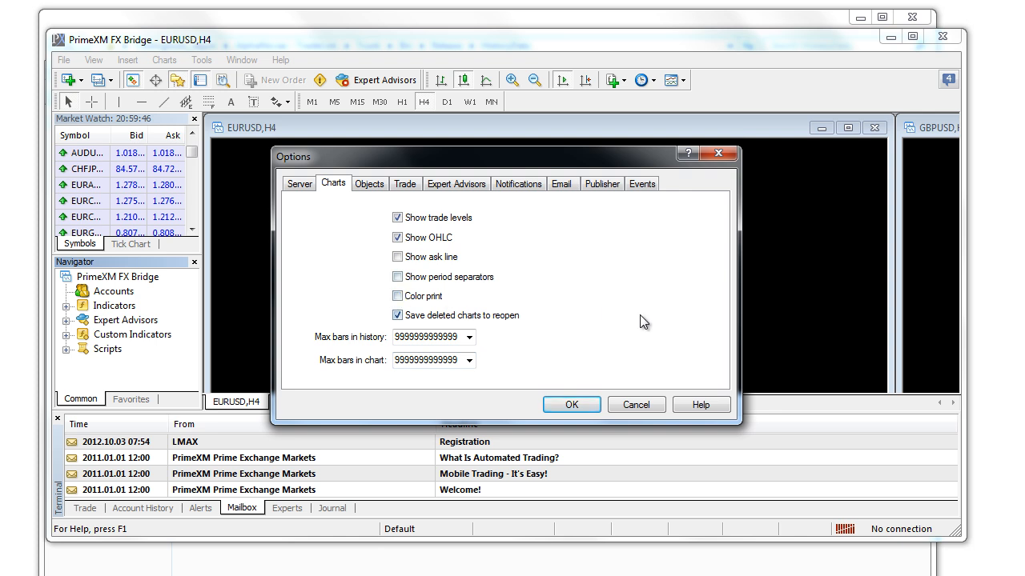
{"action": "left_click", "coordinate": [571, 405]}
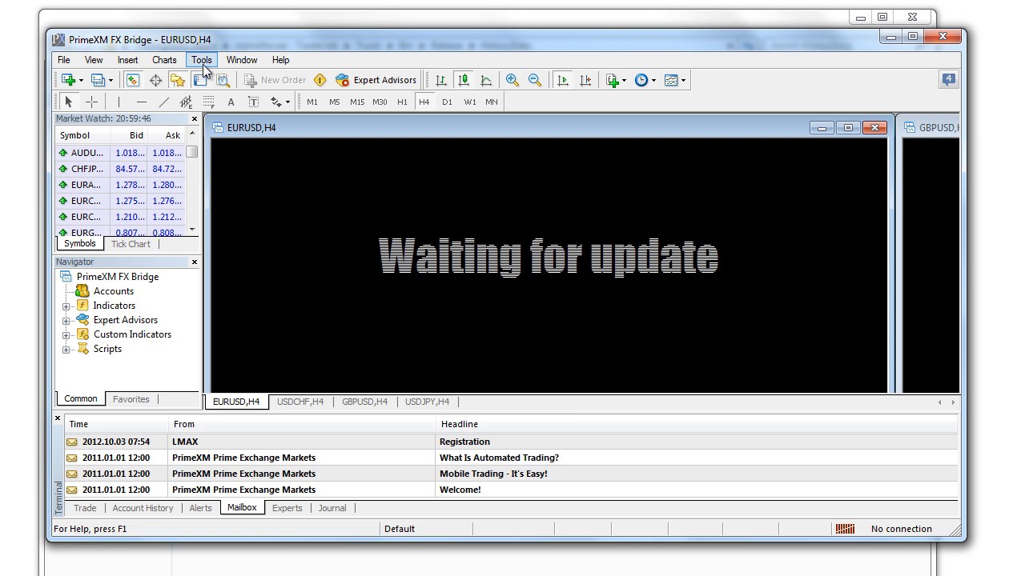
Reopen the chart options to check the stored bar limits for history and chart.
{"action": "left_click", "coordinate": [201, 62]}
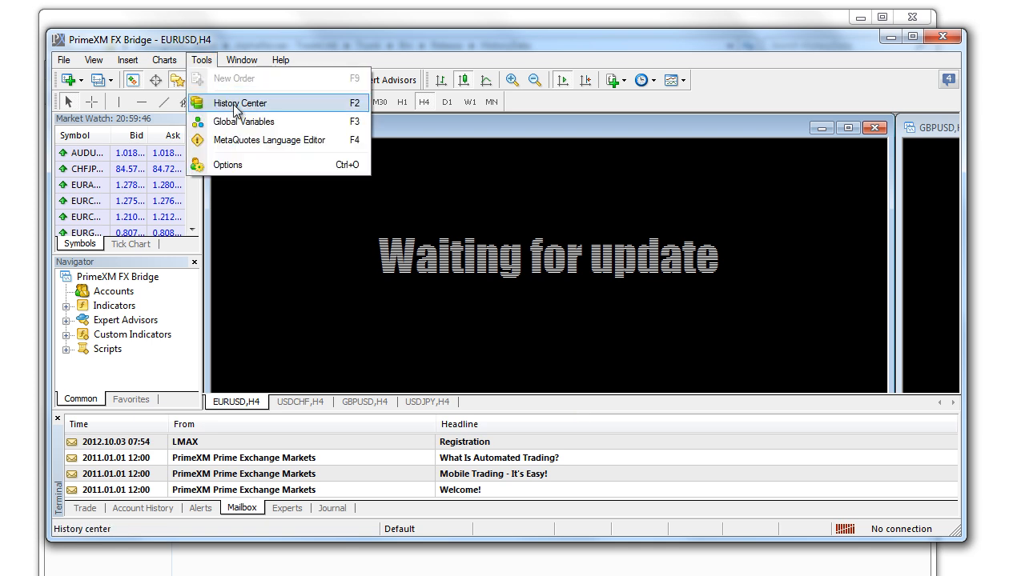
{"action": "left_click", "coordinate": [230, 165]}
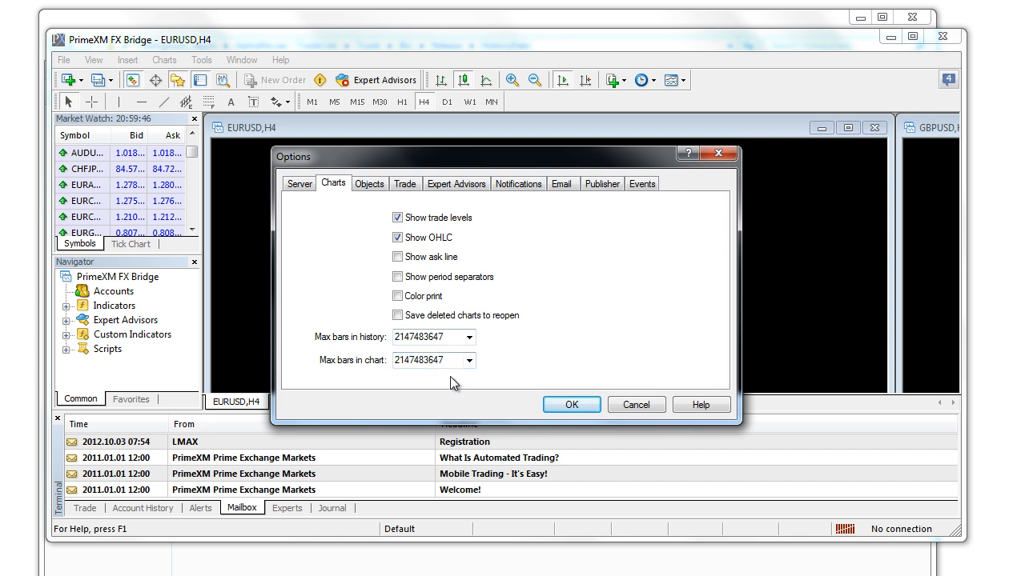
{"action": "left_click", "coordinate": [570, 406]}
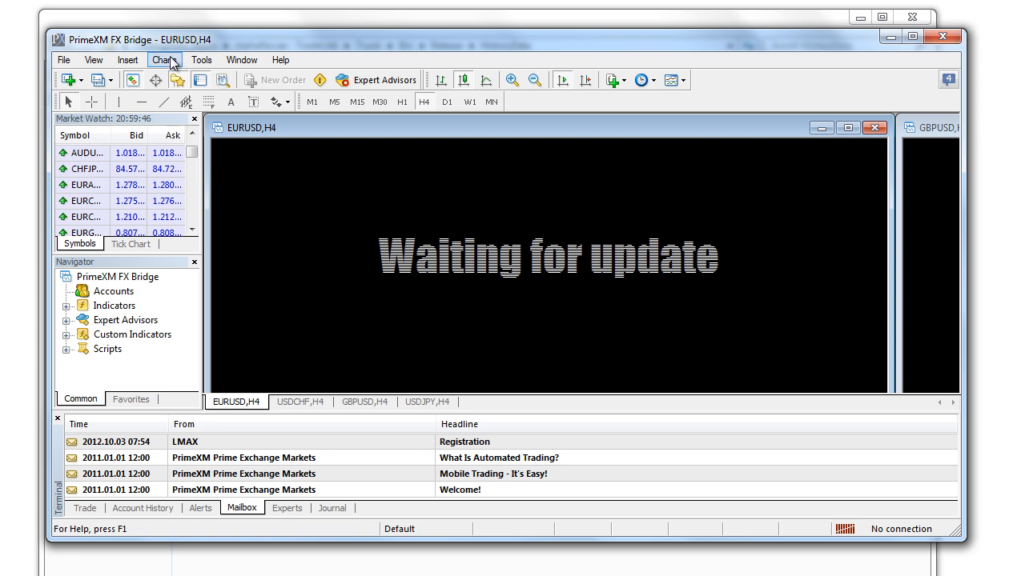
Open the History Center and select the 1 Minute (M1) data of EURUSD.lmx.
{"action": "left_click", "coordinate": [200, 62]}
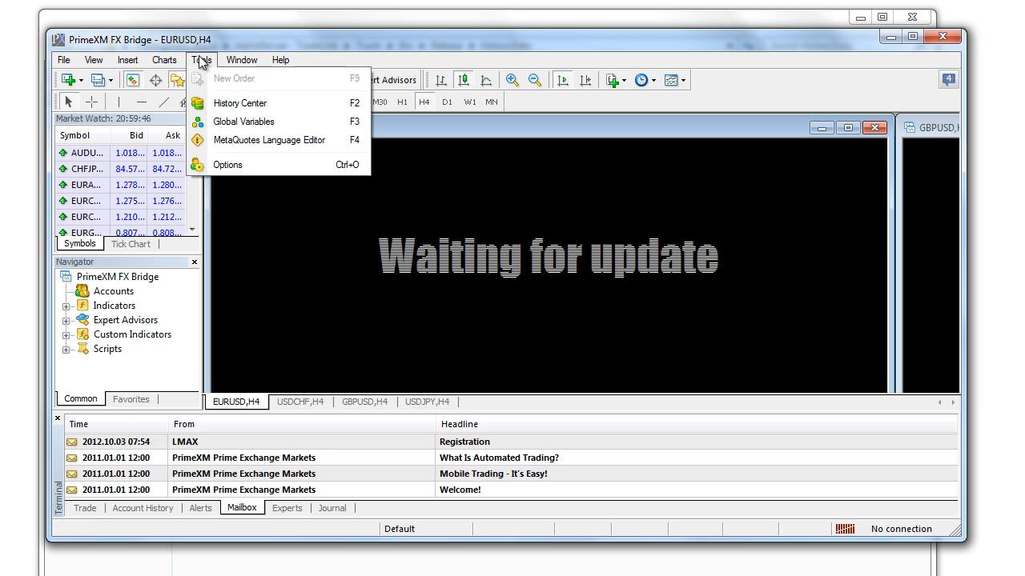
{"action": "left_click", "coordinate": [218, 104]}
{"action": "left_click_drag", "start_coordinate": [437, 105], "coordinate": [411, 100]}
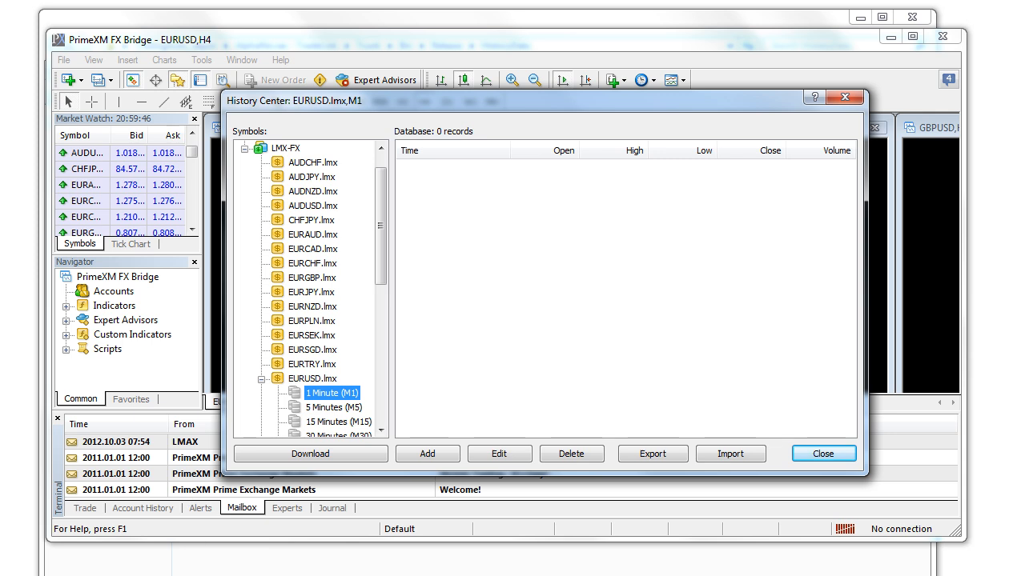
Switch to the Explorer window of the LMAX MT4 Backtest folder, fit it on screen and open its history folder.
{"action": "left_click", "coordinate": [189, 575]}
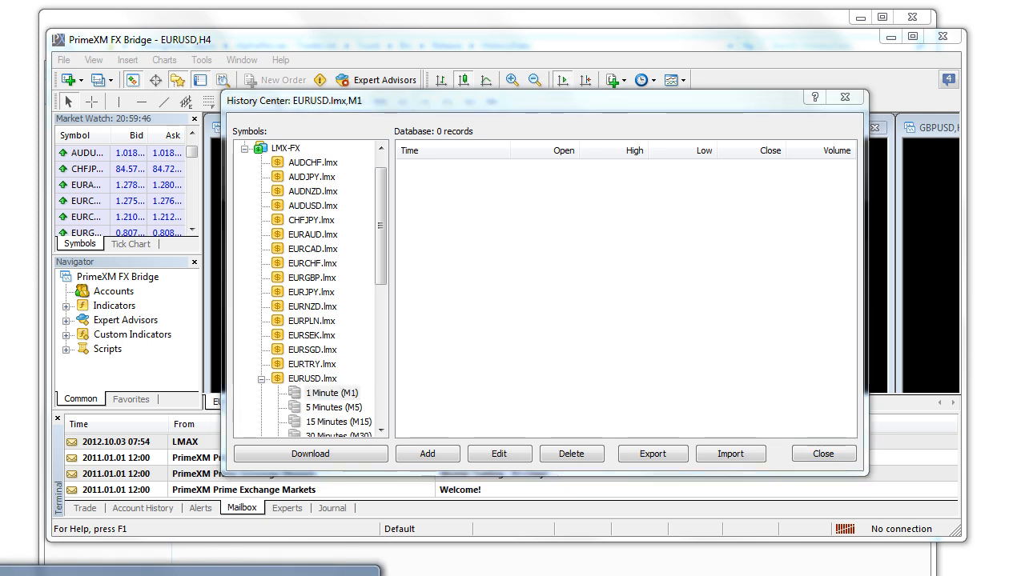
{"action": "left_click", "coordinate": [282, 574]}
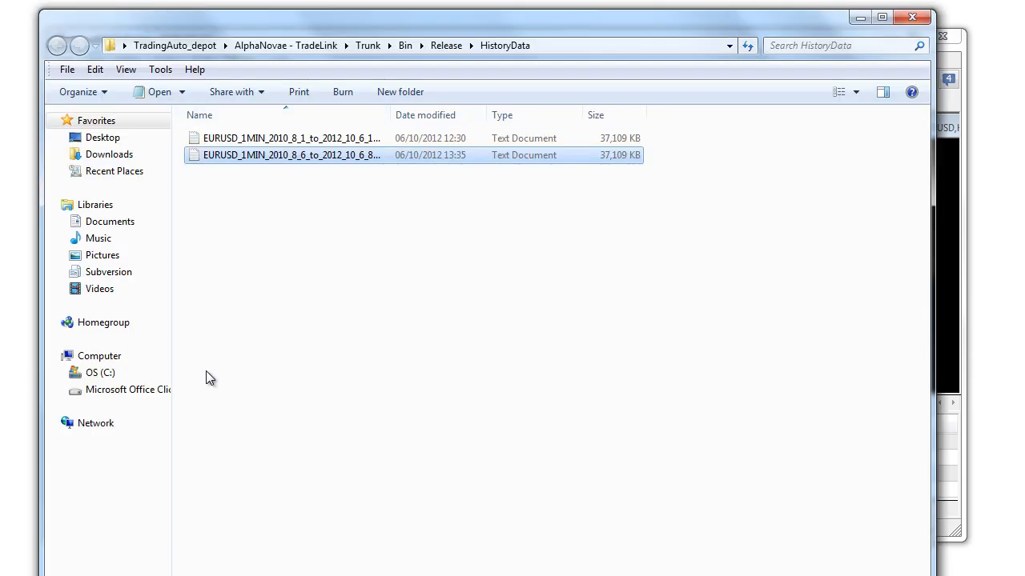
{"action": "left_click", "coordinate": [190, 575]}
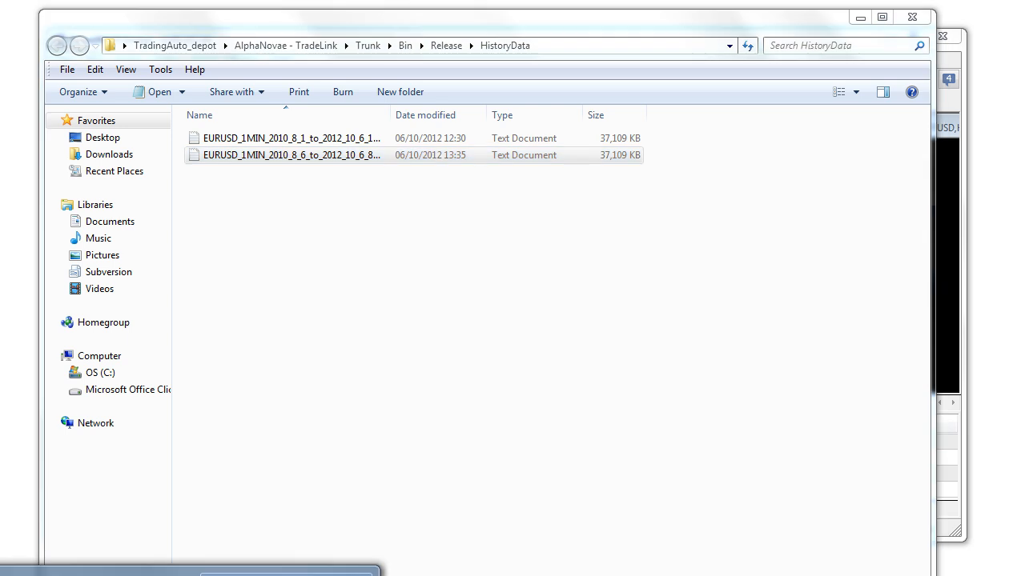
{"action": "left_click", "coordinate": [112, 575]}
{"action": "left_click_drag", "start_coordinate": [502, 0], "coordinate": [233, 5]}
{"action": "left_click_drag", "start_coordinate": [1000, 1], "coordinate": [776, 112]}
{"action": "left_click_drag", "start_coordinate": [508, 123], "coordinate": [524, 112]}
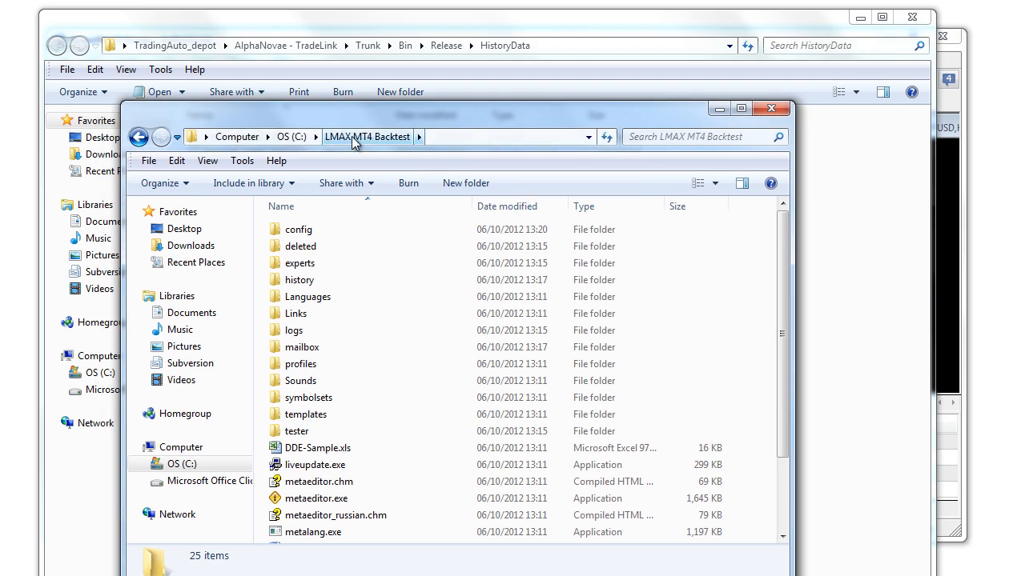
{"action": "double_click", "coordinate": [311, 282]}
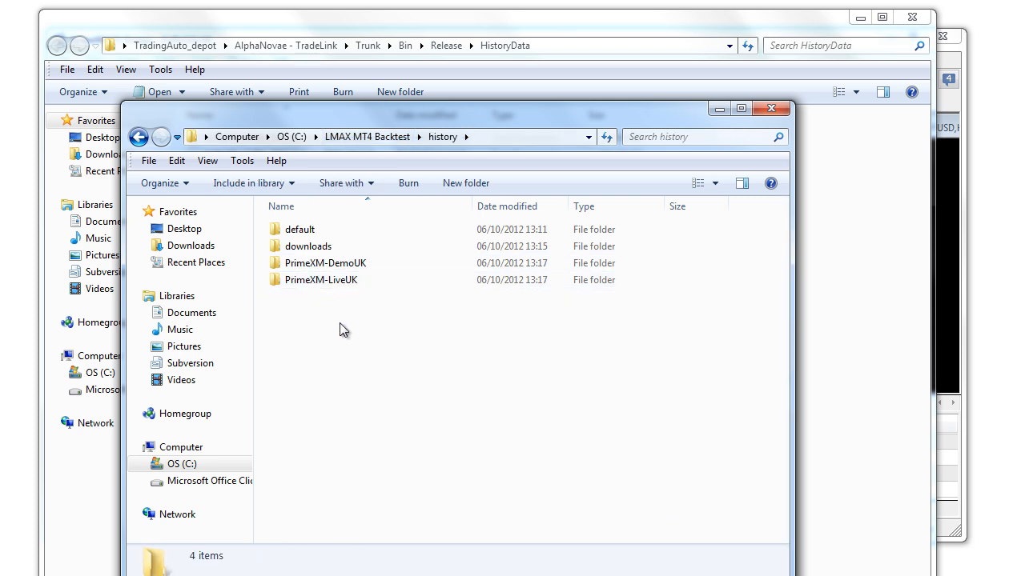
Delete the PrimeXM-LiveUK folder and view the contents of the PrimeXM-DemoUK folder before closing the window.
{"action": "left_click", "coordinate": [335, 282]}
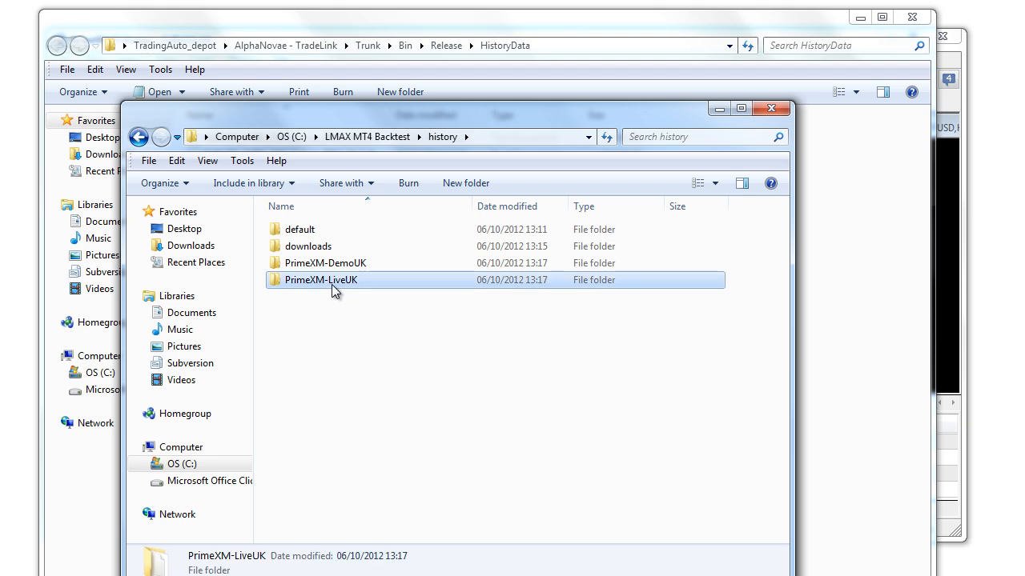
{"action": "key", "text": "Delete"}
{"action": "left_click", "coordinate": [575, 361]}
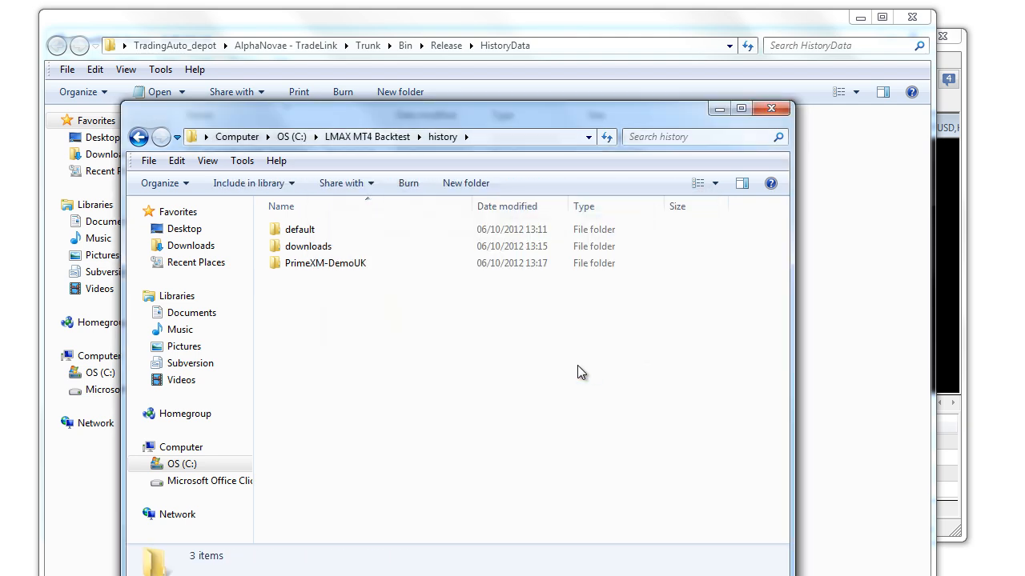
{"action": "double_click", "coordinate": [343, 270]}
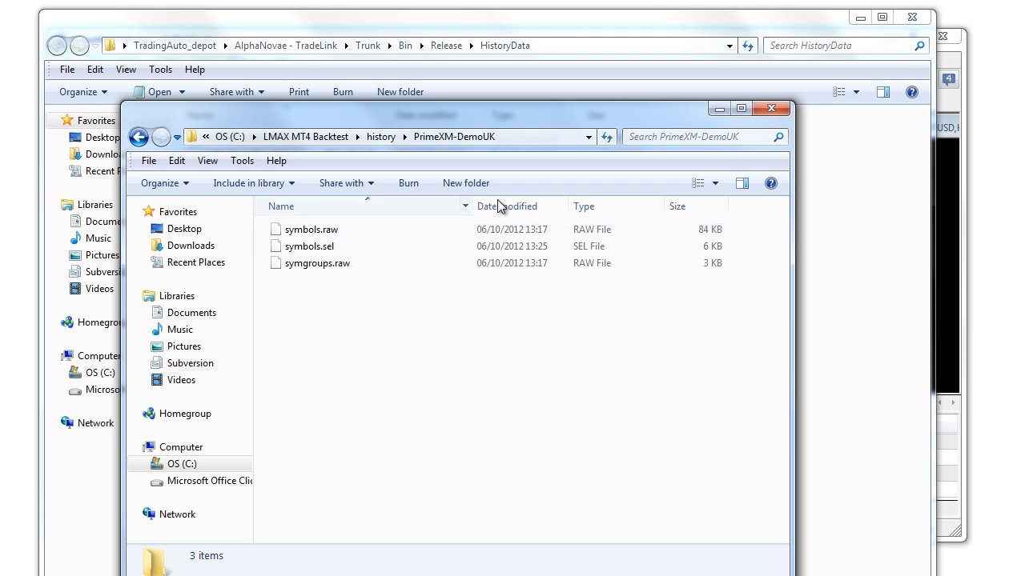
{"action": "left_click", "coordinate": [772, 109]}
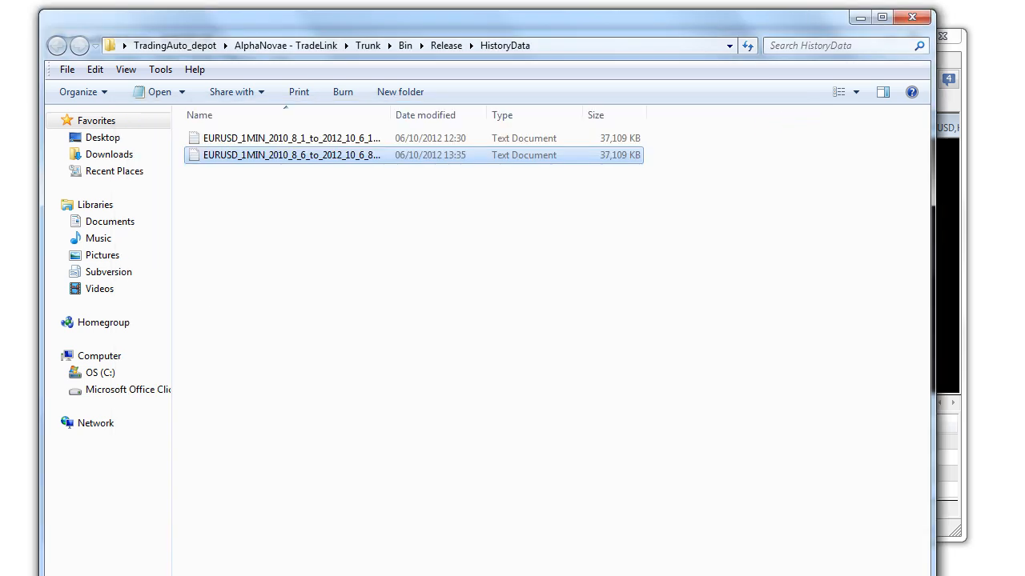
Return to the History Center, start an import for the EURUSD.lmx 1 Minute (M1) data and browse for the source file.
{"action": "key", "text": "alt+Tab"}
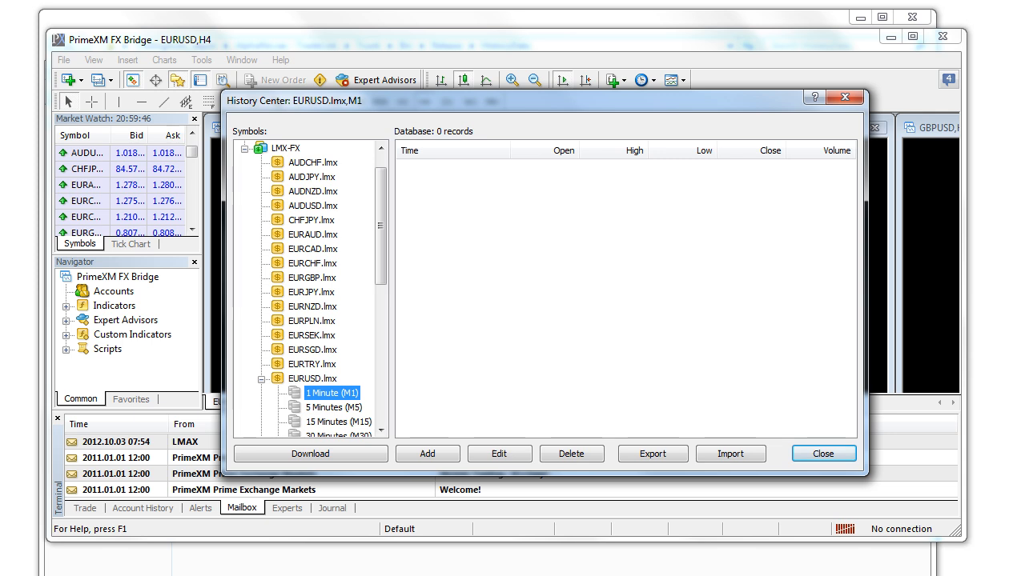
{"action": "left_click", "coordinate": [325, 380]}
{"action": "left_click", "coordinate": [341, 396]}
{"action": "left_click", "coordinate": [728, 454]}
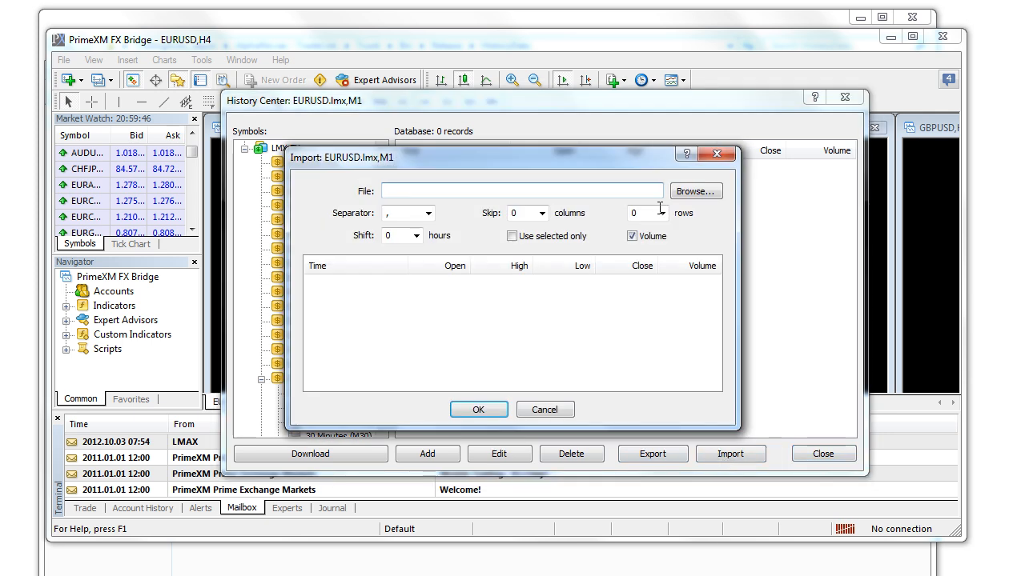
{"action": "left_click", "coordinate": [693, 192]}
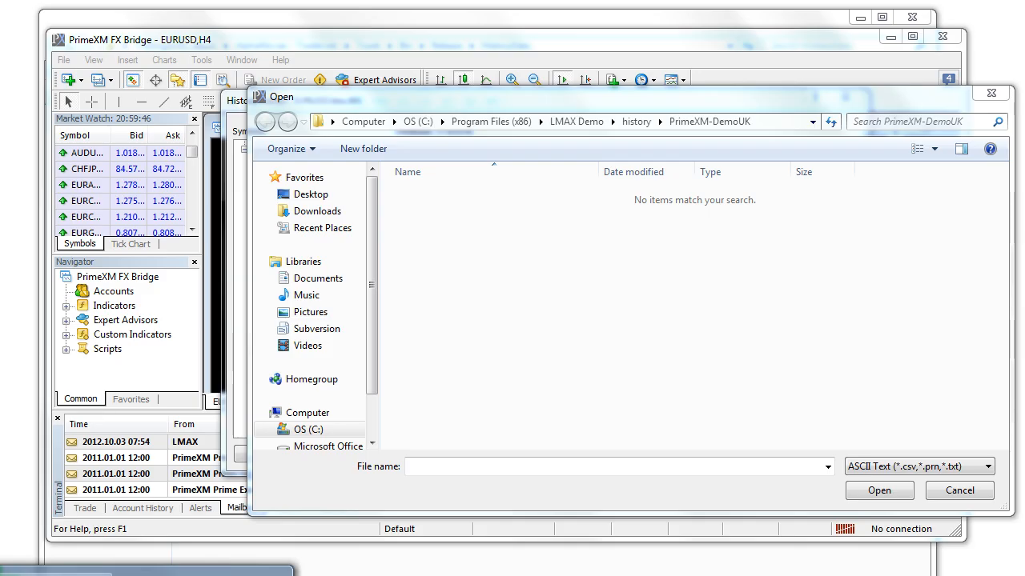
Switch to the HistoryData folder window in Explorer, copy its folder path and minimize the window.
{"action": "left_click", "coordinate": [56, 574]}
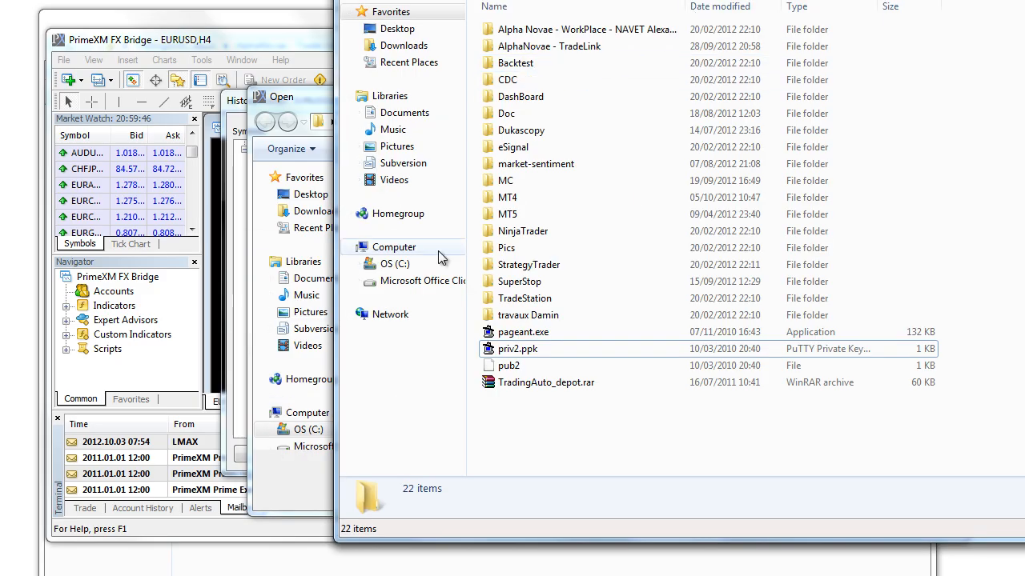
{"action": "left_click", "coordinate": [56, 574]}
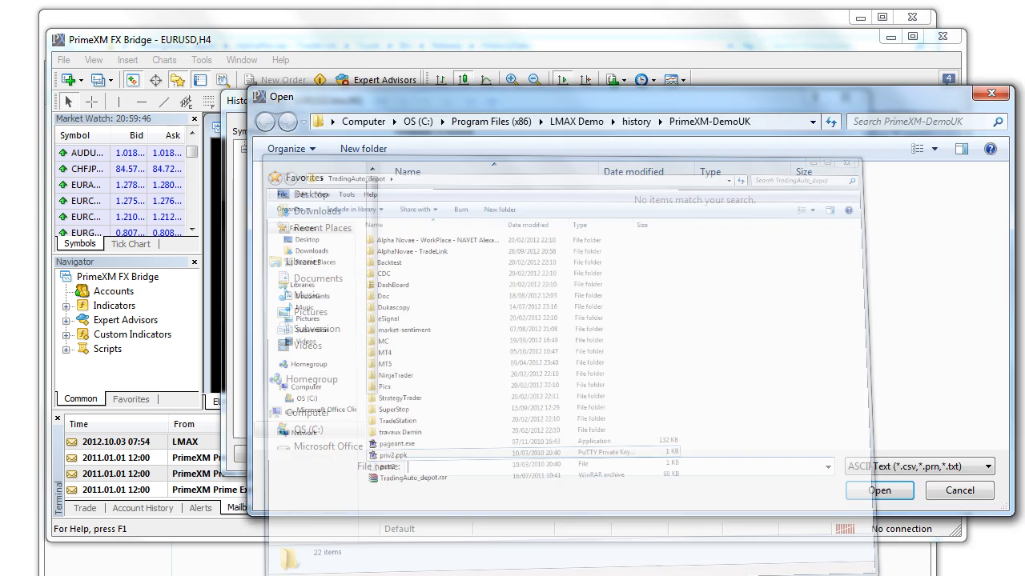
{"action": "left_click", "coordinate": [262, 575]}
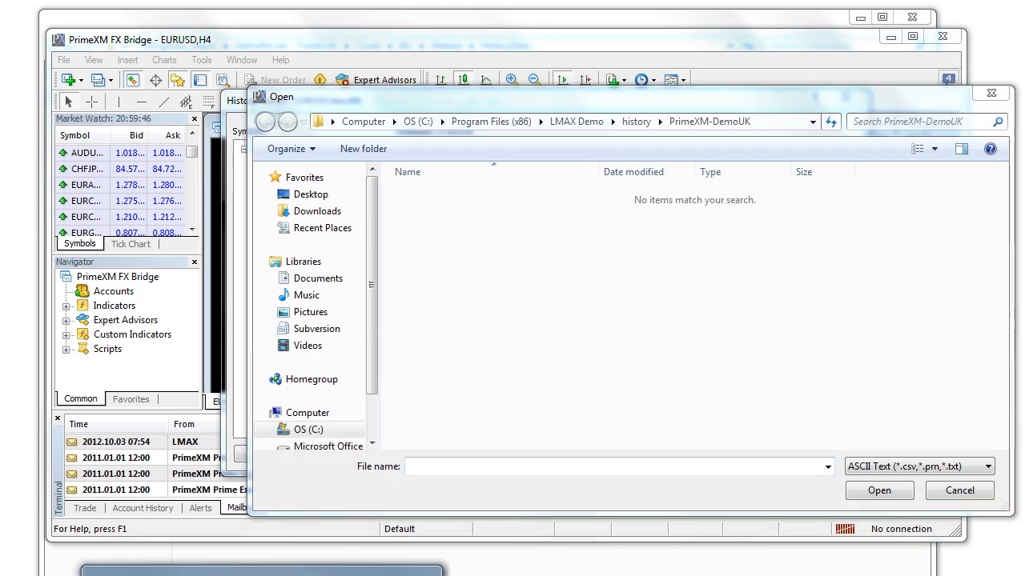
{"action": "left_click", "coordinate": [356, 574]}
{"action": "left_click", "coordinate": [560, 357]}
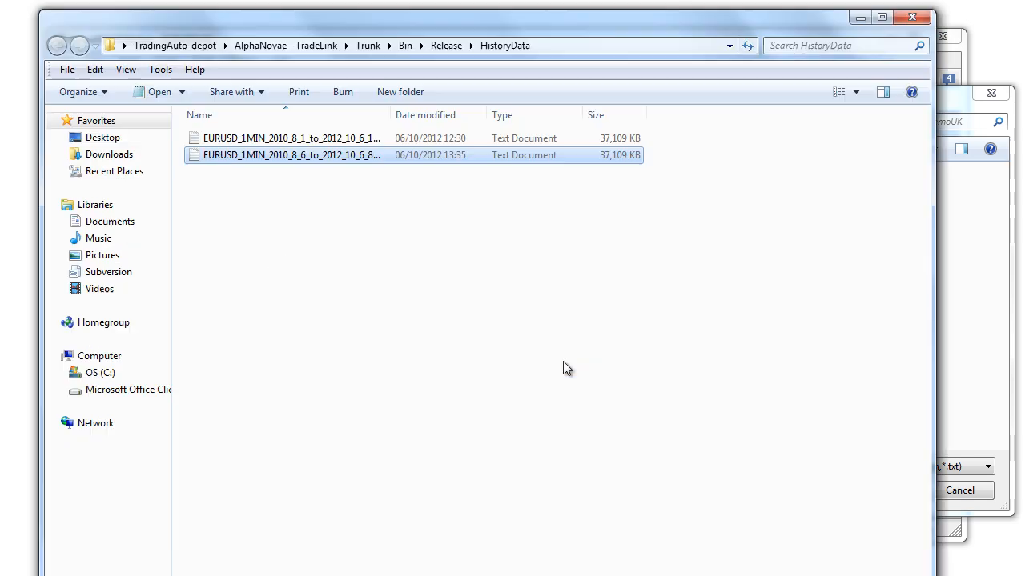
{"action": "left_click", "coordinate": [548, 46]}
{"action": "key", "text": "ctrl+c"}
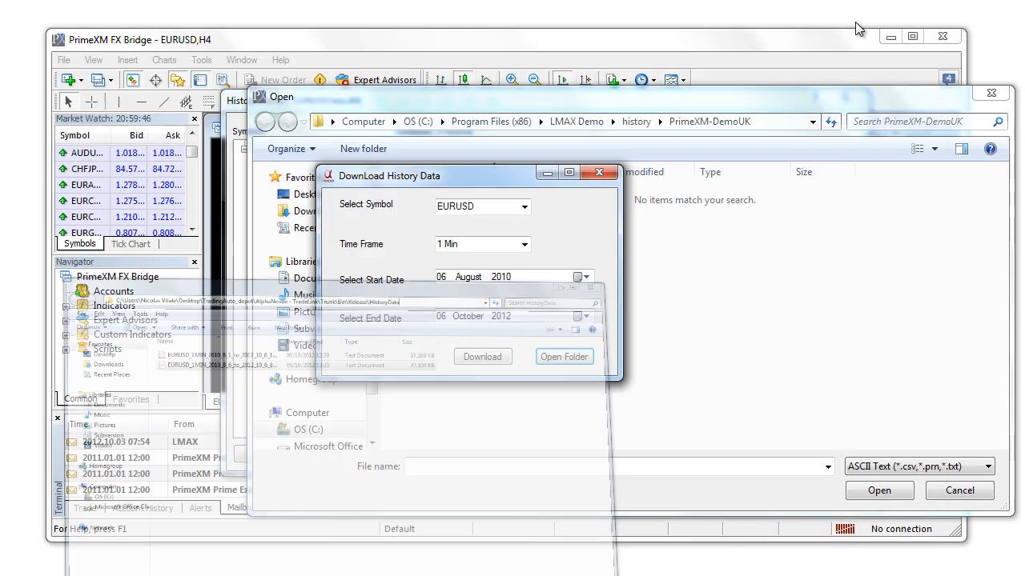
{"action": "left_click", "coordinate": [859, 17]}
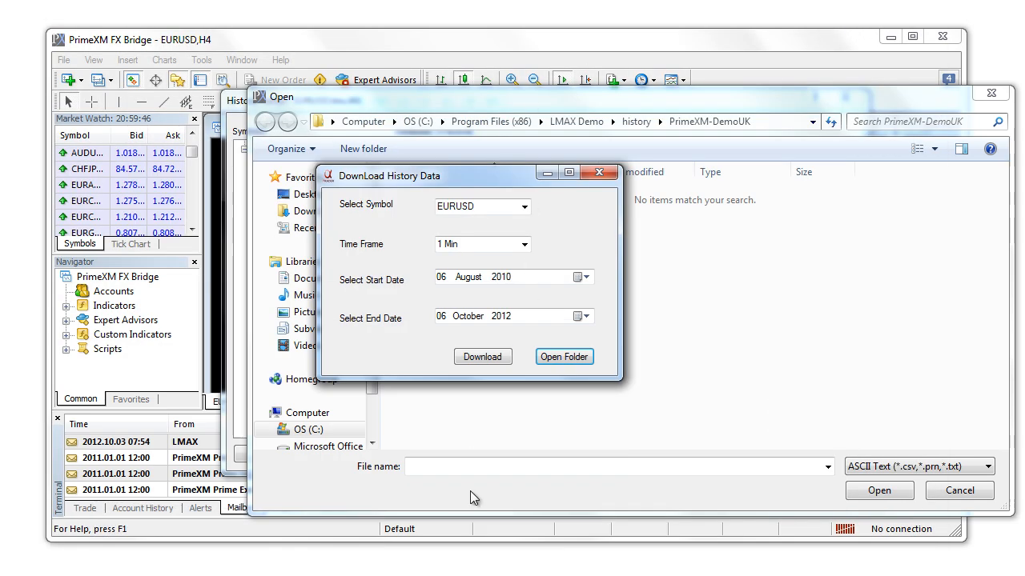
Go to the copied HistoryData path in the file dialog and choose EURUSD_1MIN_2010_8_6_to_2012_10_6_852.txt for the import.
{"action": "left_click", "coordinate": [497, 438]}
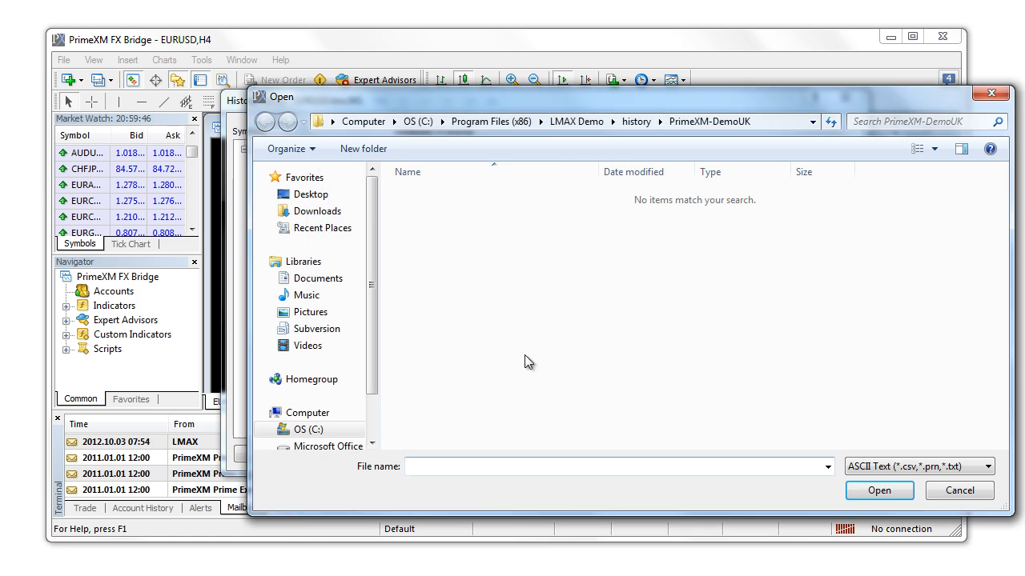
{"action": "left_click", "coordinate": [766, 119]}
{"action": "key", "text": "ctrl+v"}
{"action": "key", "text": "Return"}
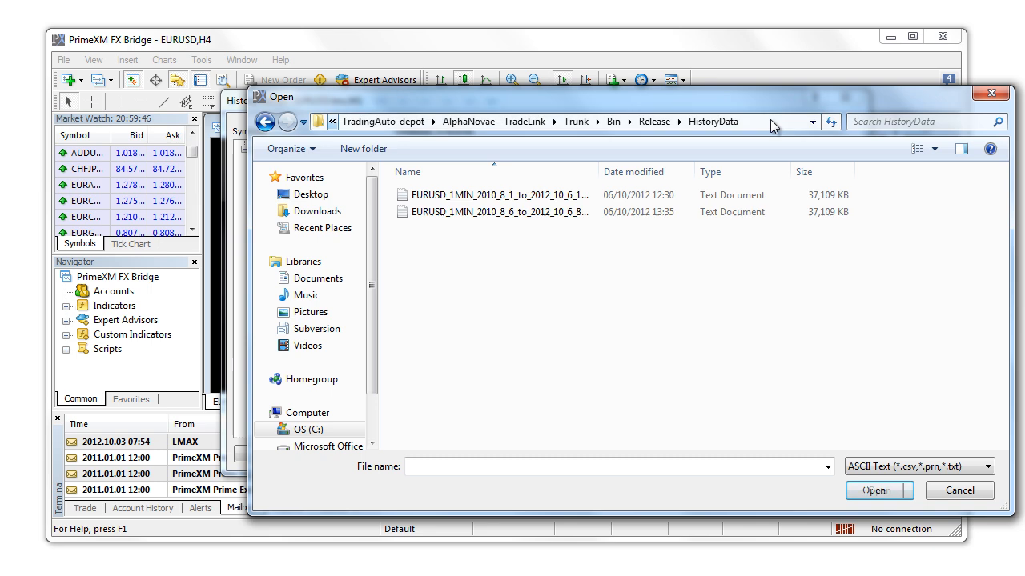
{"action": "left_click", "coordinate": [563, 211]}
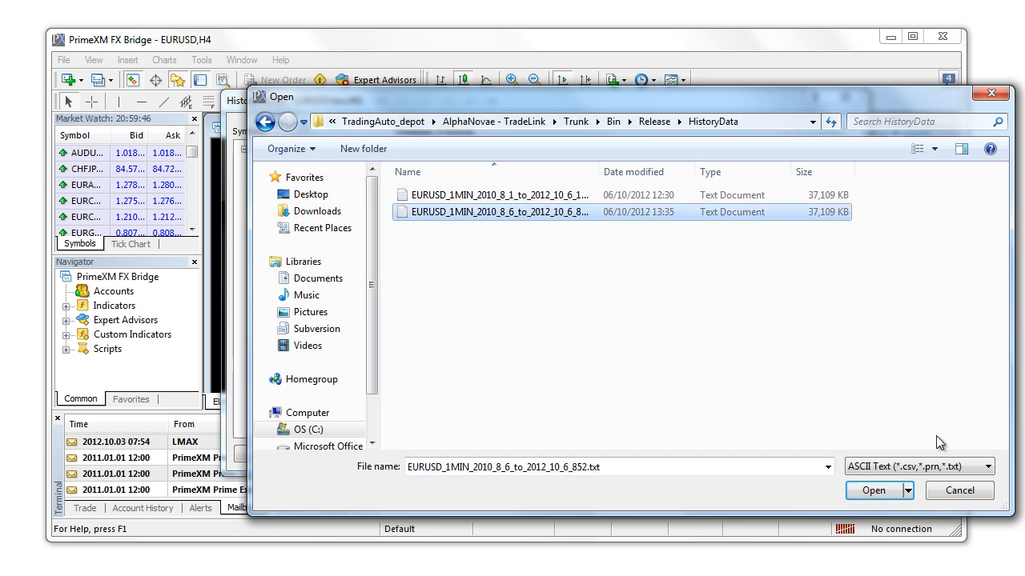
{"action": "left_click", "coordinate": [883, 488]}
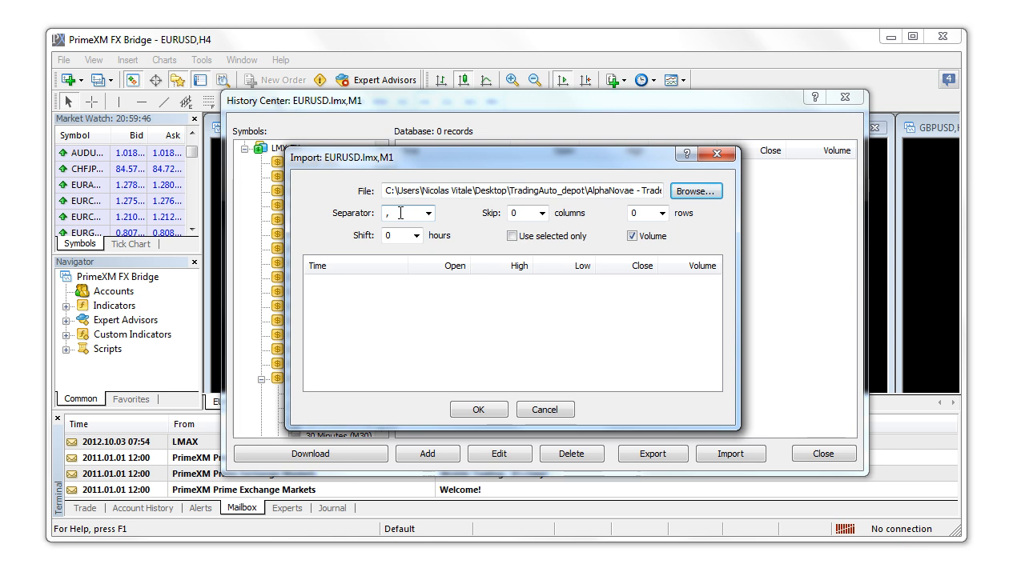
Set the separator and import the chosen text file into the EURUSD.lmx M1 history.
{"action": "left_click", "coordinate": [429, 214]}
{"action": "left_click", "coordinate": [394, 229]}
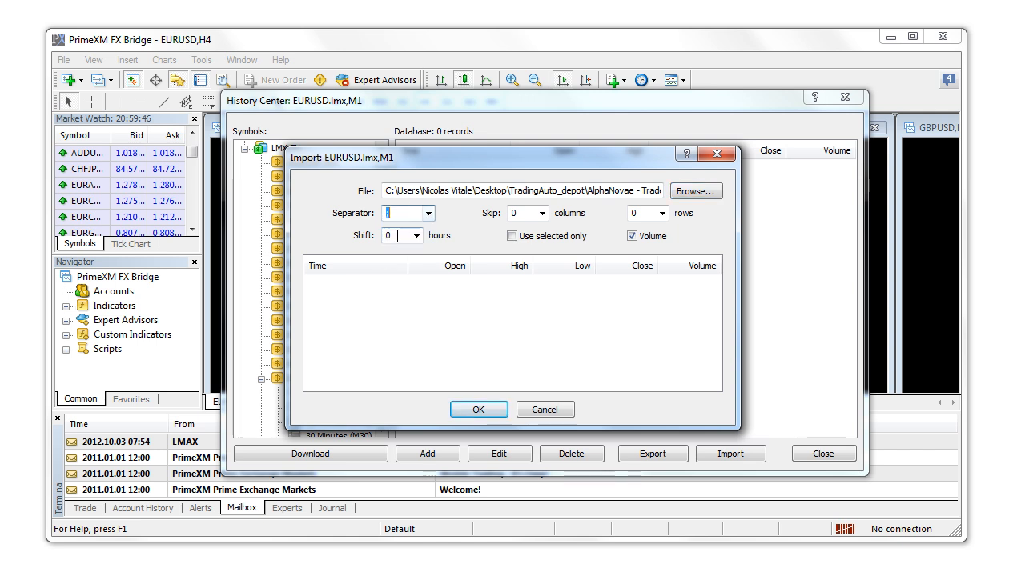
{"action": "left_click", "coordinate": [484, 409]}
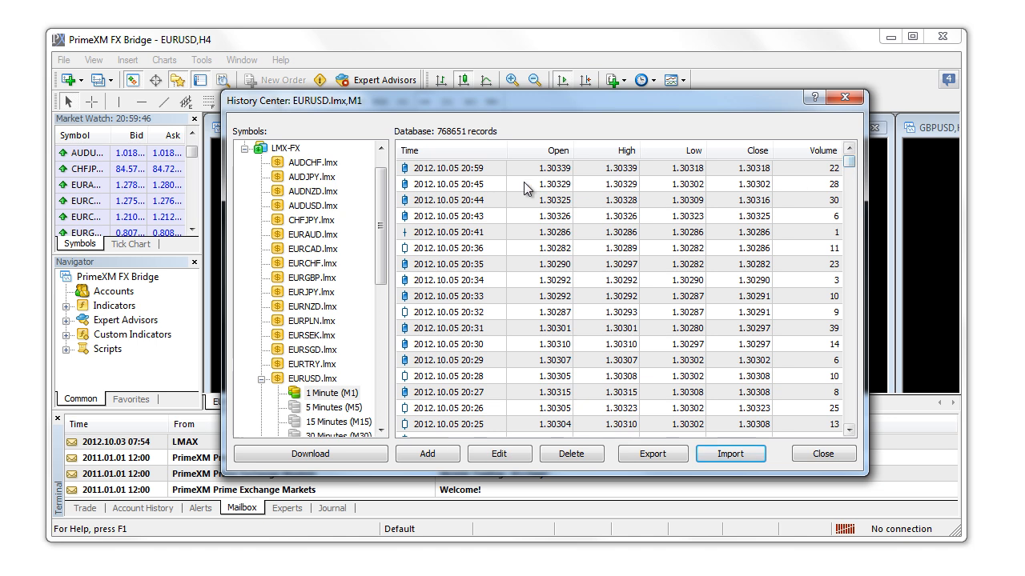
Check the newest and oldest imported EURUSD.lmx M1 records and close the History Center.
{"action": "left_click", "coordinate": [456, 170]}
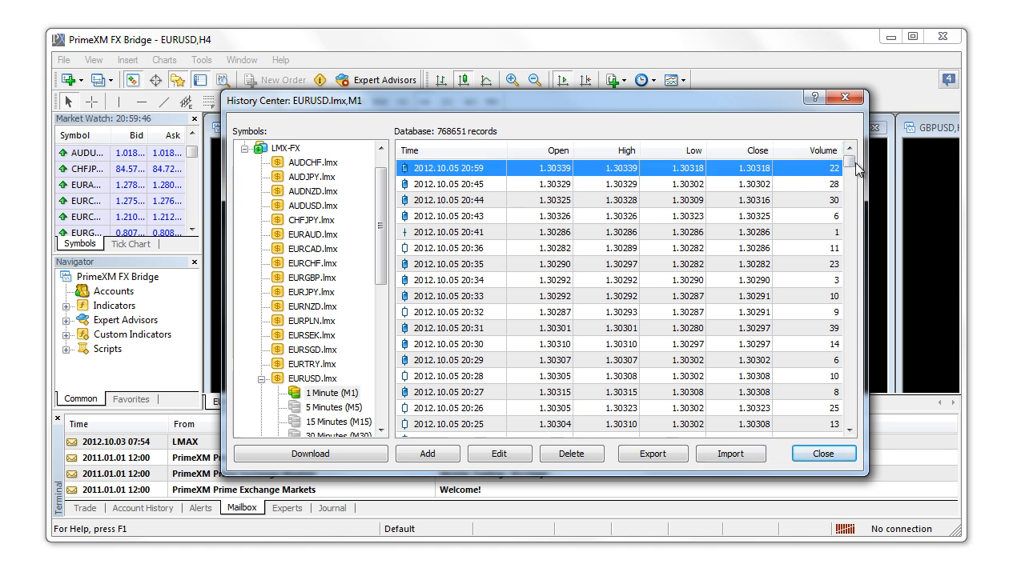
{"action": "left_click_drag", "start_coordinate": [850, 168], "coordinate": [850, 436]}
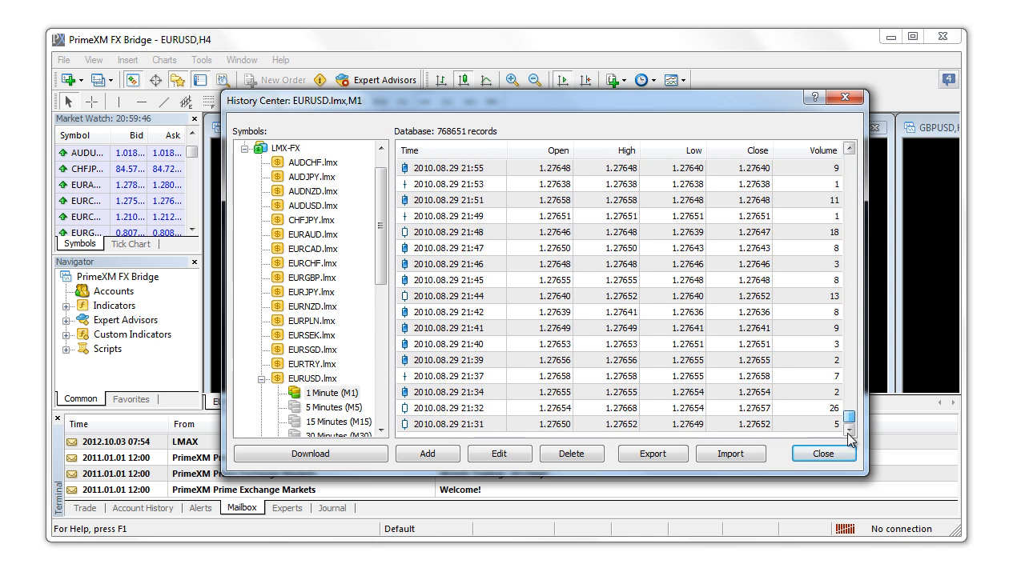
{"action": "left_click", "coordinate": [441, 425]}
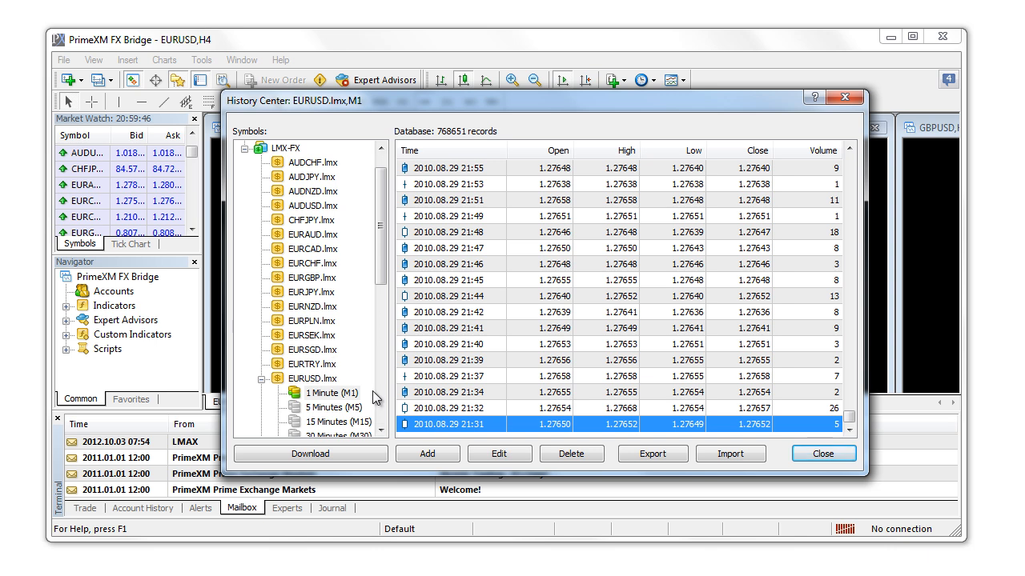
{"action": "left_click", "coordinate": [827, 454]}
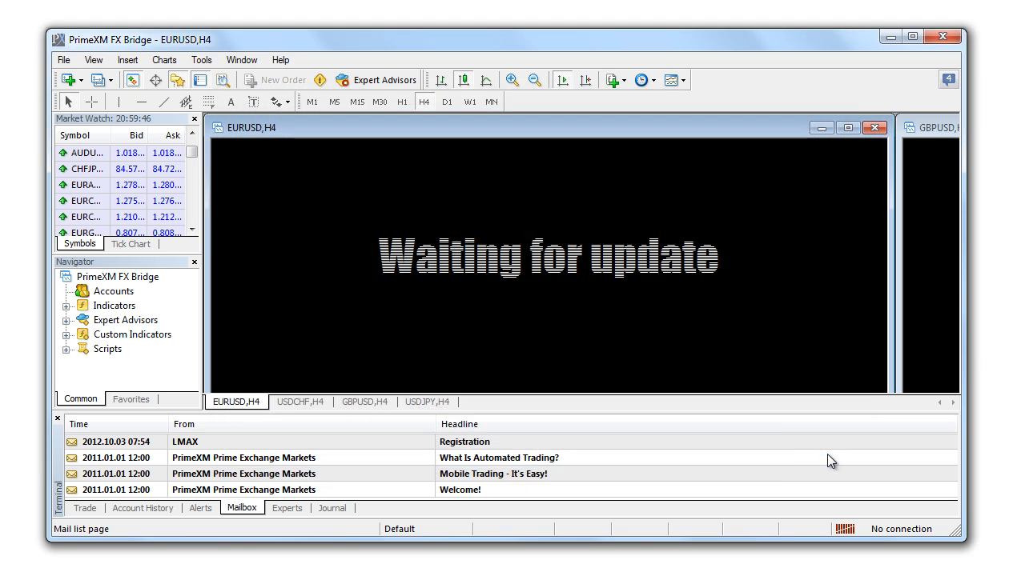
Close the EURUSD,H4 chart and open a chart of EURUSD.lmx from the Market Watch.
{"action": "left_click", "coordinate": [874, 128]}
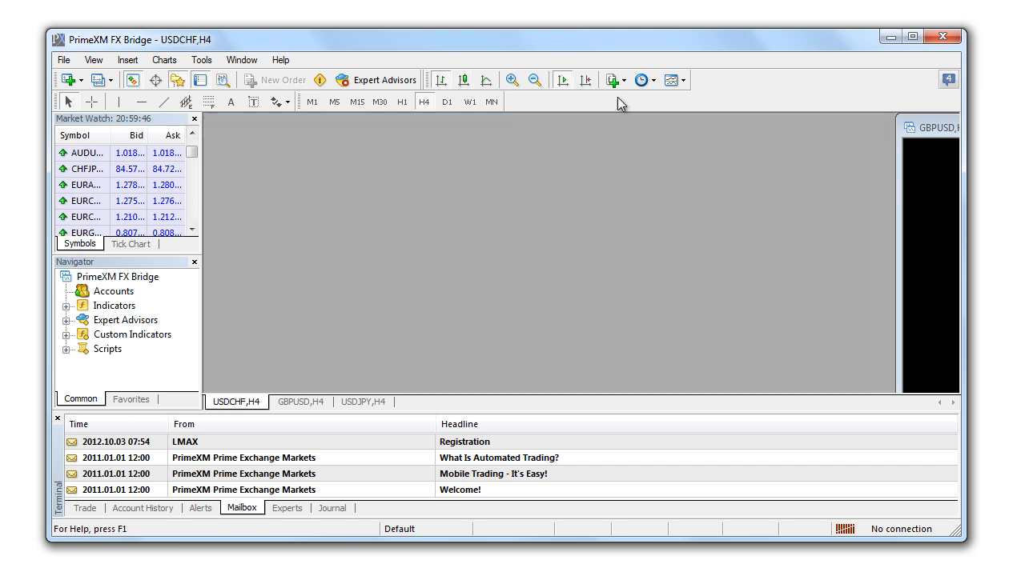
{"action": "left_click_drag", "start_coordinate": [192, 152], "coordinate": [193, 159]}
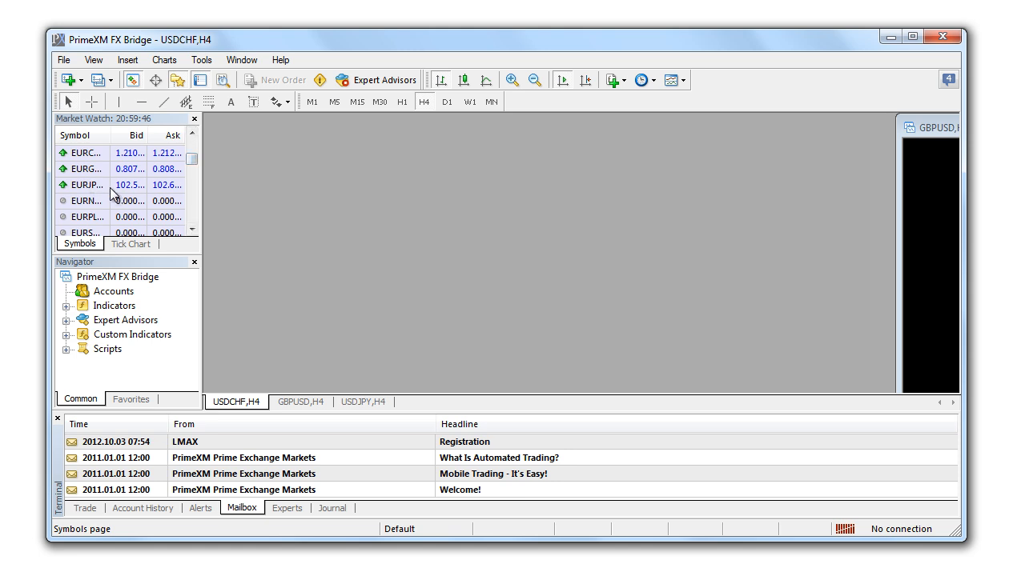
{"action": "left_click", "coordinate": [192, 134]}
{"action": "left_click", "coordinate": [192, 134]}
{"action": "left_click", "coordinate": [192, 134]}
{"action": "left_click", "coordinate": [192, 134]}
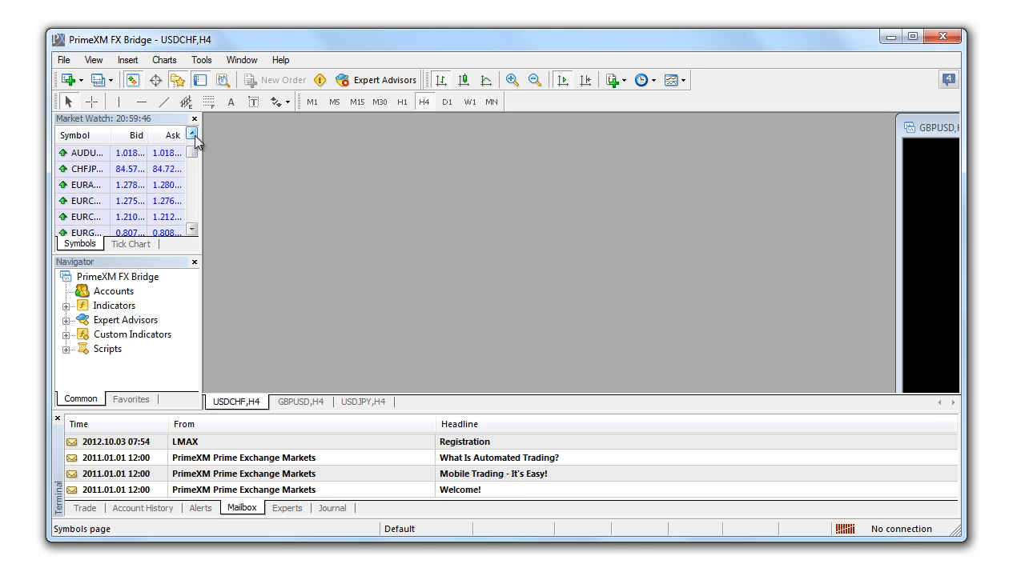
{"action": "left_click", "coordinate": [192, 229]}
{"action": "left_click", "coordinate": [192, 229]}
{"action": "left_click", "coordinate": [192, 229]}
{"action": "left_click", "coordinate": [192, 228]}
{"action": "left_click", "coordinate": [192, 229]}
{"action": "left_click", "coordinate": [192, 229]}
{"action": "left_click", "coordinate": [192, 228]}
{"action": "left_click", "coordinate": [80, 216]}
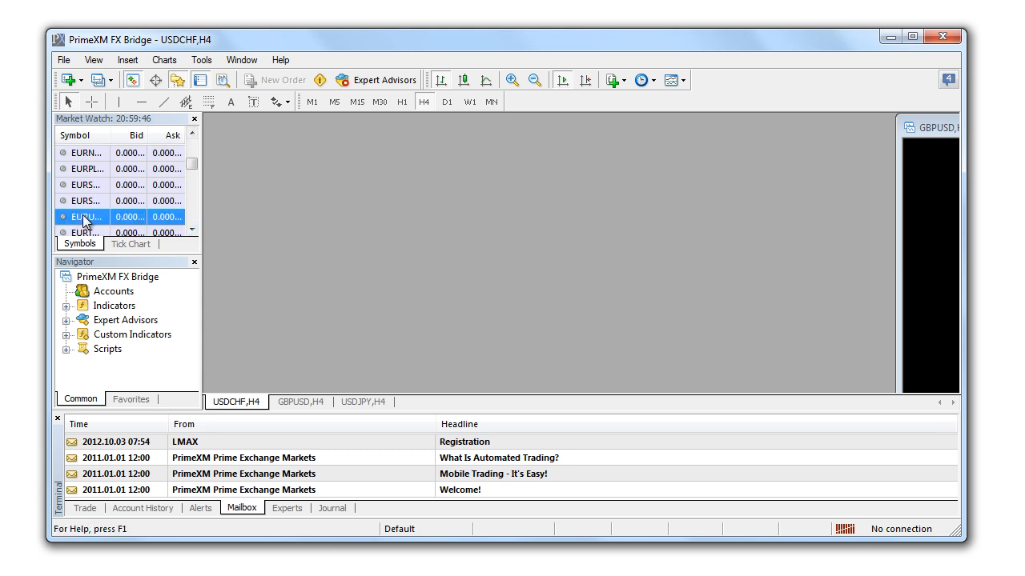
{"action": "left_click_drag", "start_coordinate": [365, 210], "coordinate": [365, 210]}
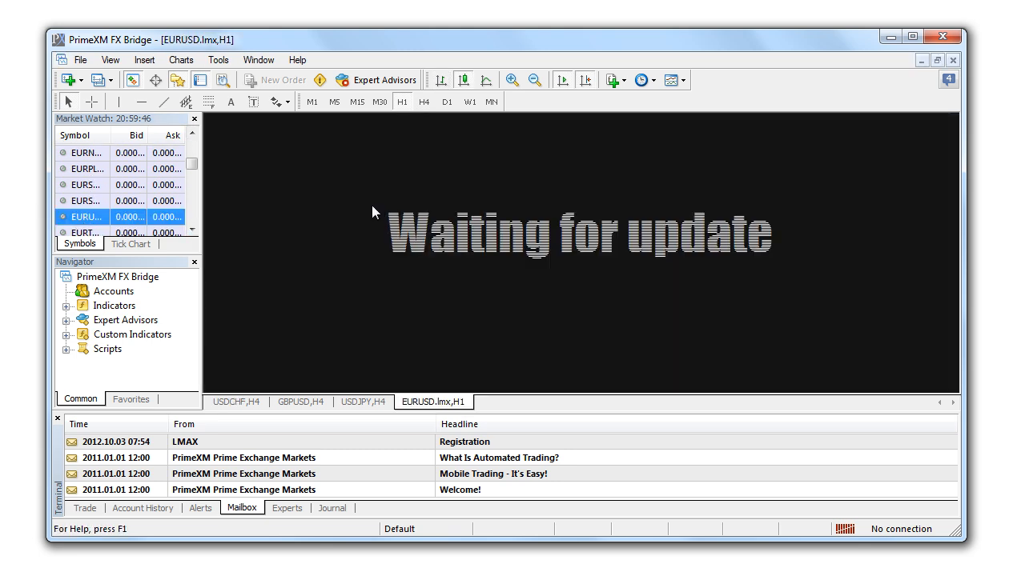
Switch the EURUSD.lmx chart to the M1 timeframe and browse back through its earlier candles.
{"action": "left_click", "coordinate": [311, 102]}
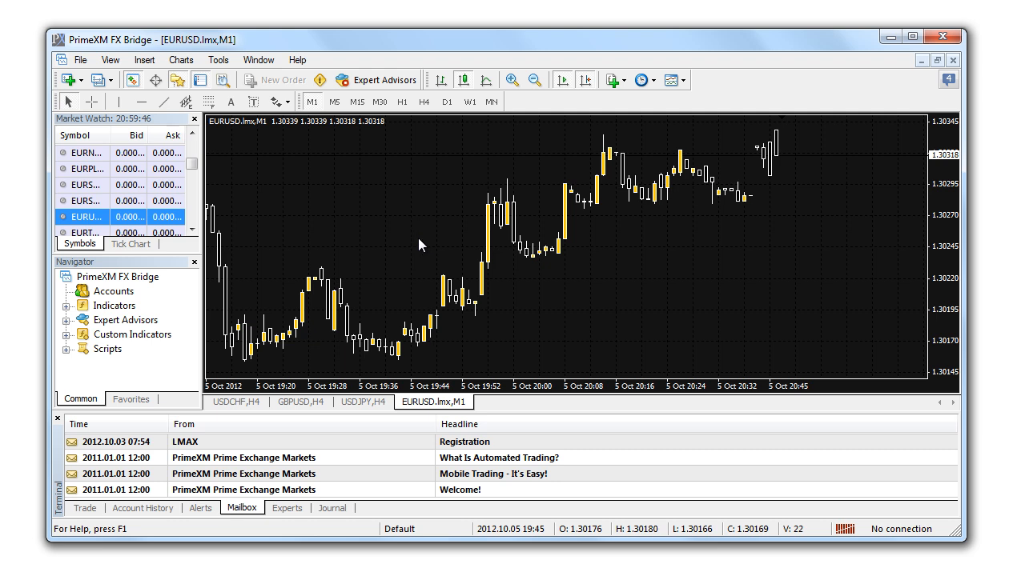
{"action": "scroll", "coordinate": [418, 237], "scroll_direction": "up", "scroll_amount": 15}
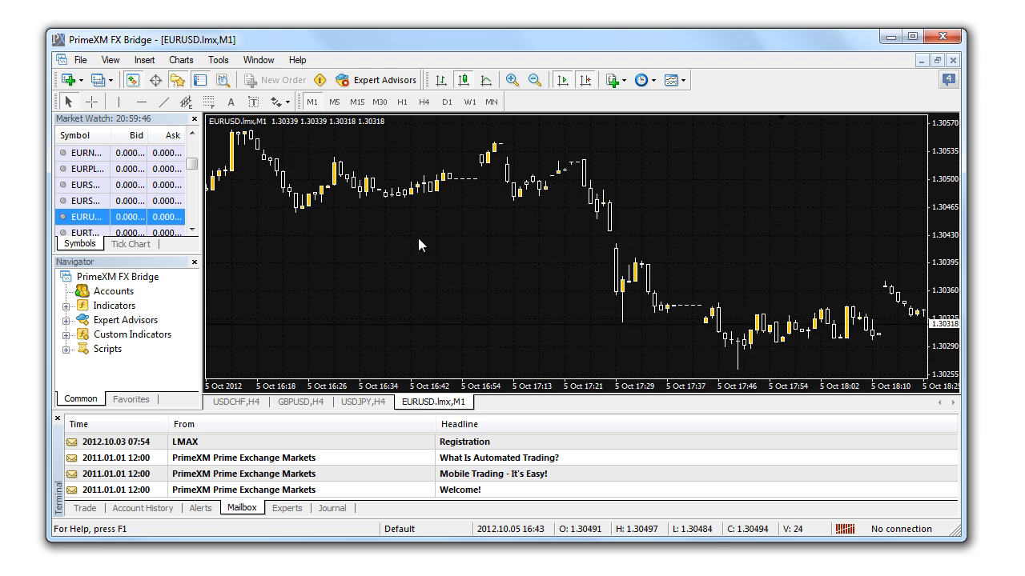
Check the EURUSD.lmx chart on the M5, M15, M30 and H1 timeframes and return it to M1.
{"action": "scroll", "coordinate": [418, 240], "scroll_direction": "up", "scroll_amount": 5}
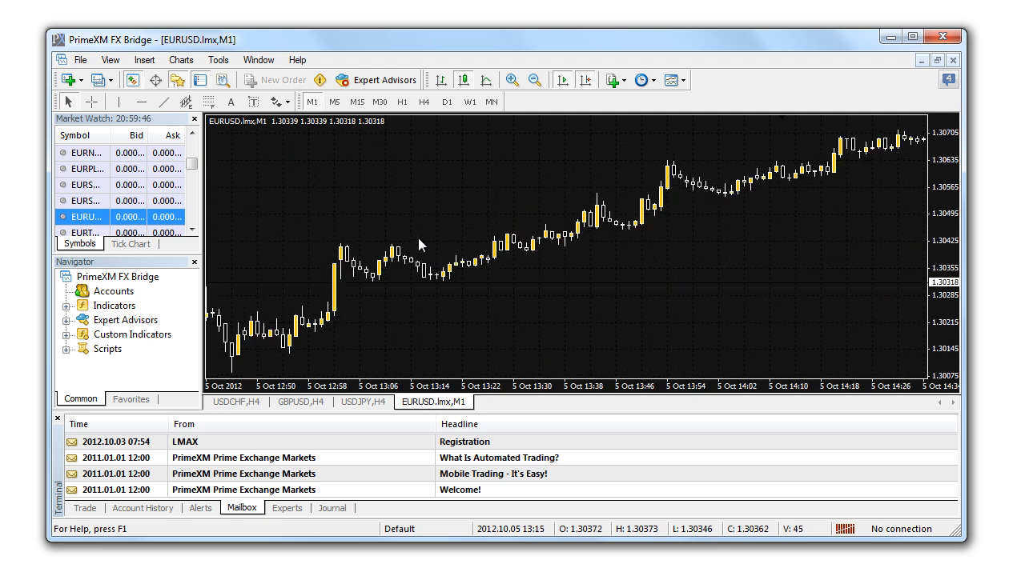
{"action": "left_click", "coordinate": [341, 101]}
{"action": "left_click", "coordinate": [358, 100]}
{"action": "left_click", "coordinate": [378, 106]}
{"action": "left_click", "coordinate": [401, 104]}
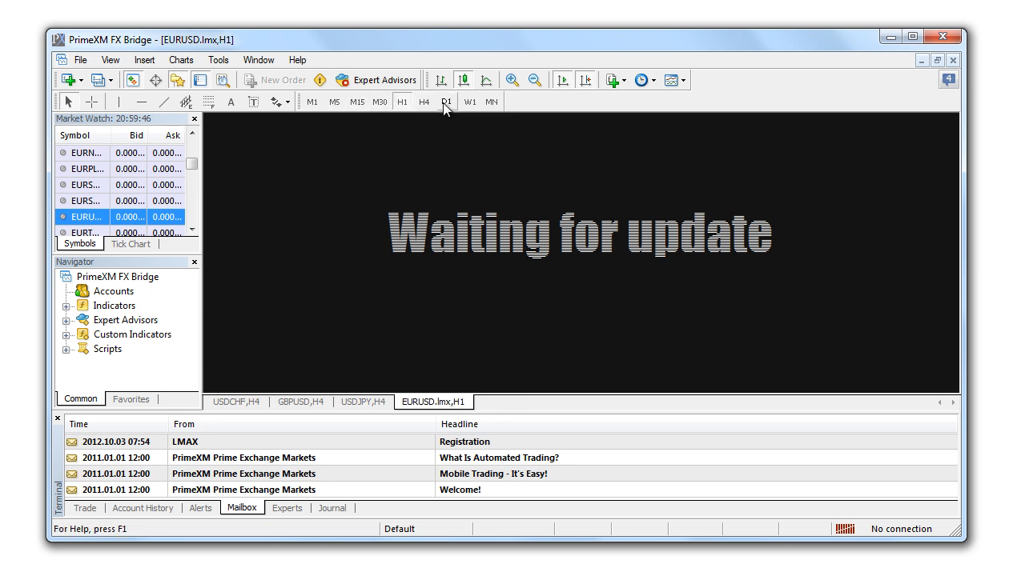
{"action": "left_click", "coordinate": [317, 106]}
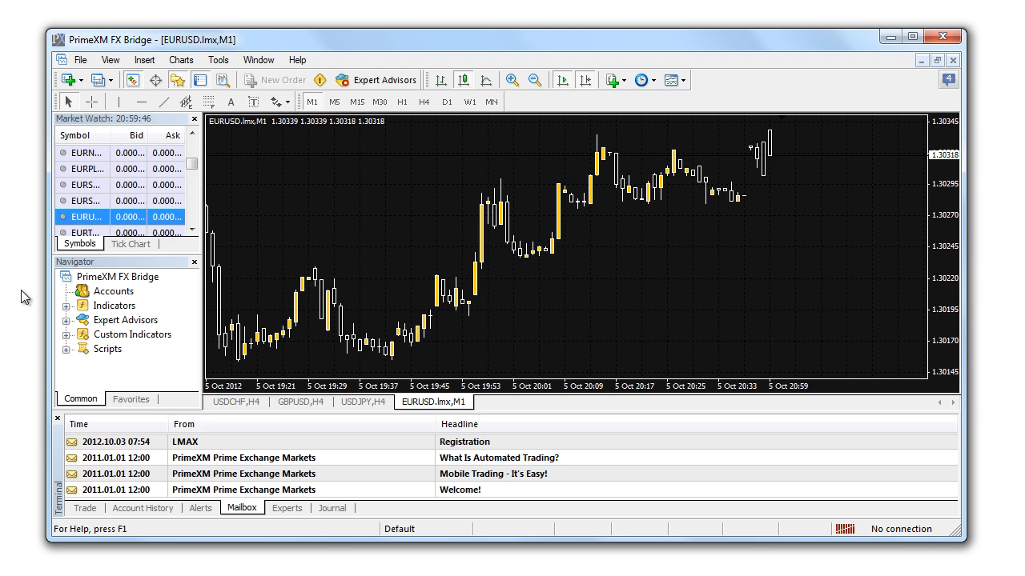
Run the period_converter script on the EURUSD.lmx M1 chart with ExtPeriodMultiplier set to 5.
{"action": "left_click", "coordinate": [66, 350]}
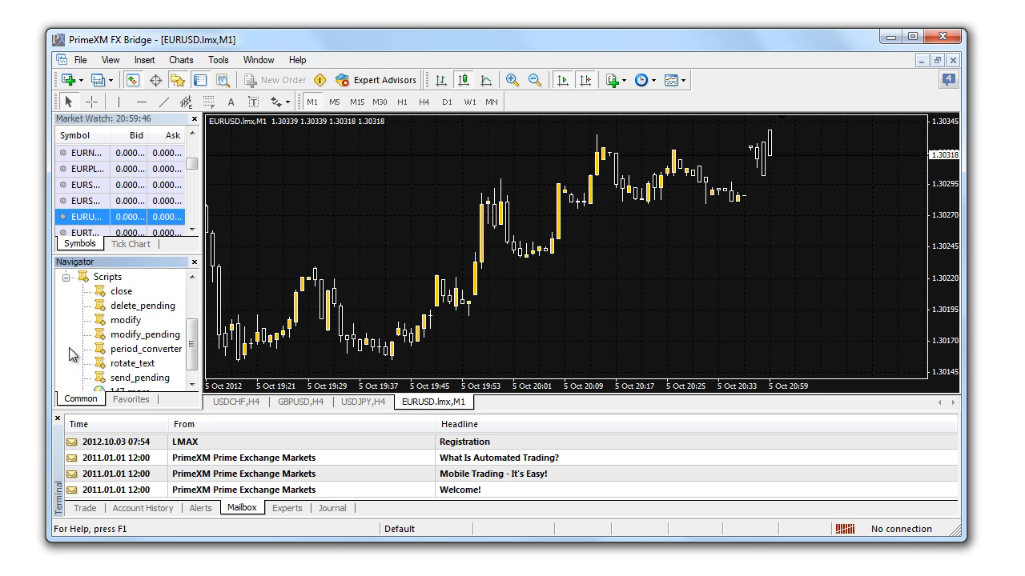
{"action": "left_click", "coordinate": [150, 352]}
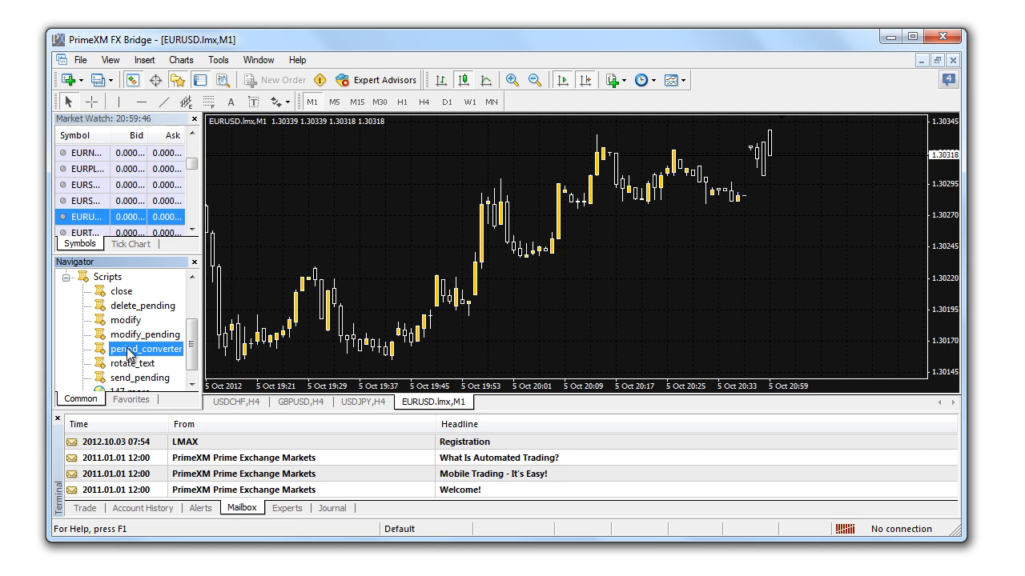
{"action": "left_click_drag", "start_coordinate": [128, 361], "coordinate": [503, 210]}
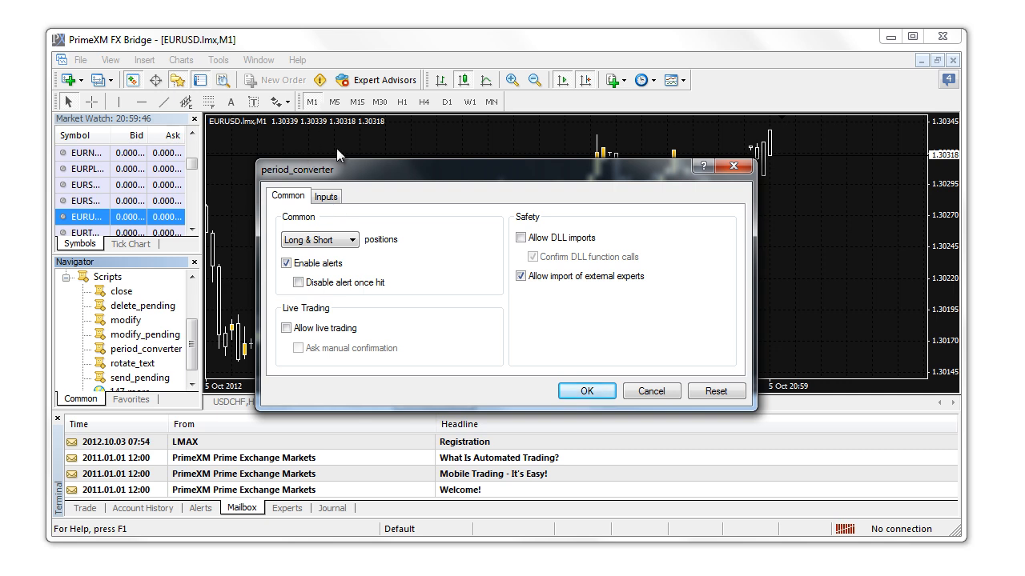
{"action": "left_click", "coordinate": [328, 197]}
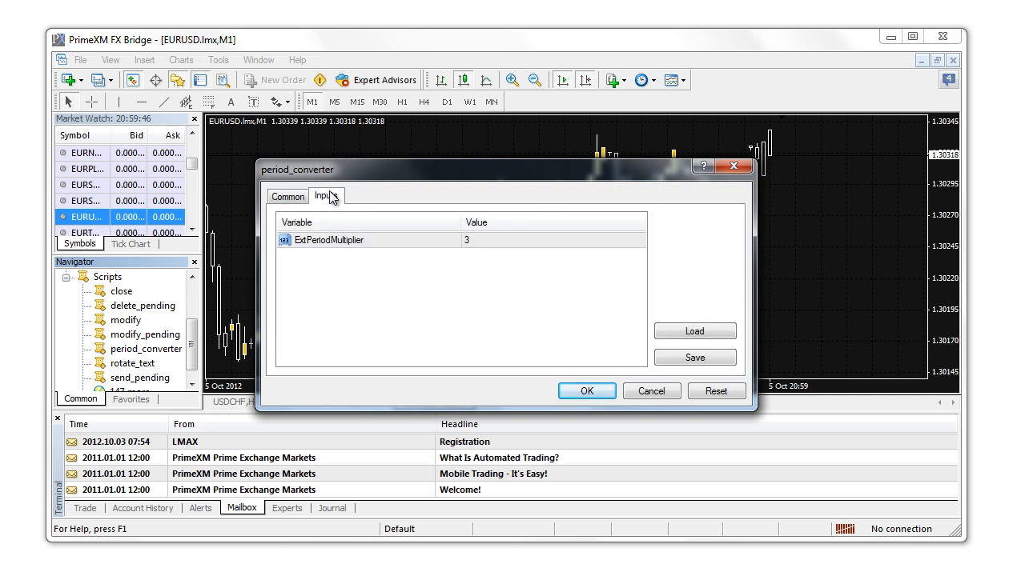
{"action": "double_click", "coordinate": [471, 241]}
{"action": "type", "text": "5"}
{"action": "left_click", "coordinate": [467, 319]}
{"action": "left_click", "coordinate": [587, 391]}
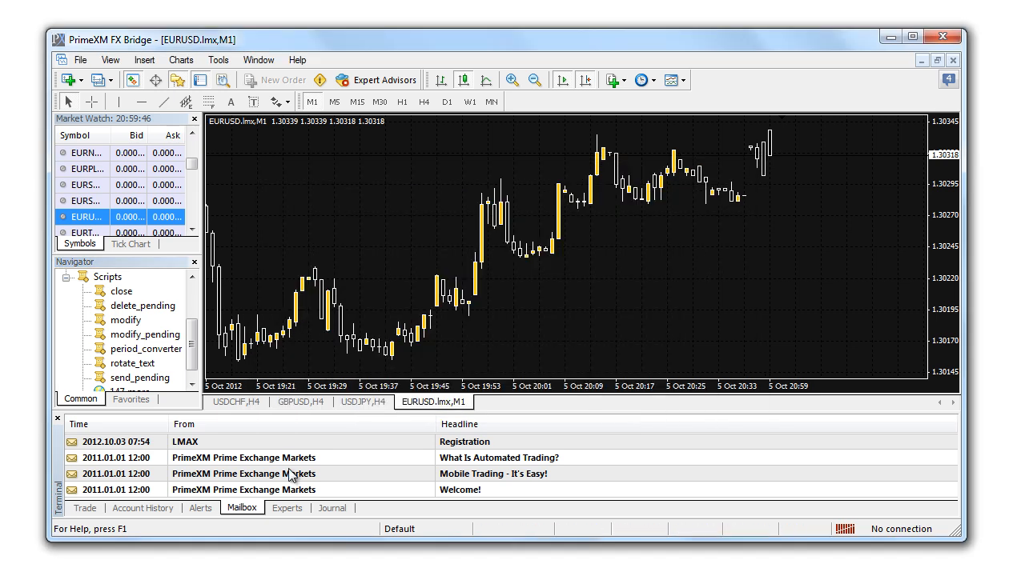
Check the period_converter entries in the Experts log and switch the chart to M5, agreeing to stop the script.
{"action": "left_click", "coordinate": [298, 508]}
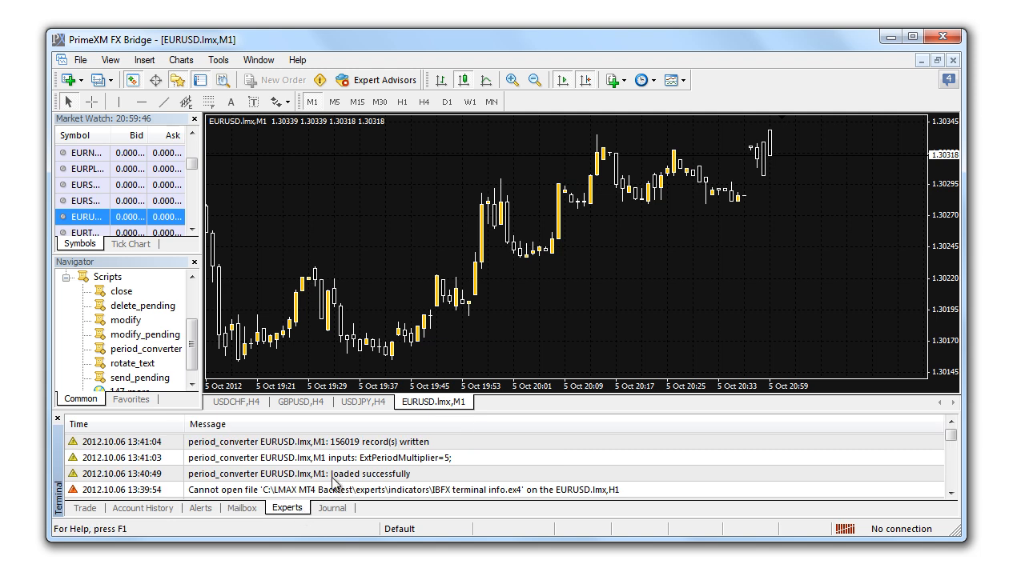
{"action": "left_click", "coordinate": [316, 447]}
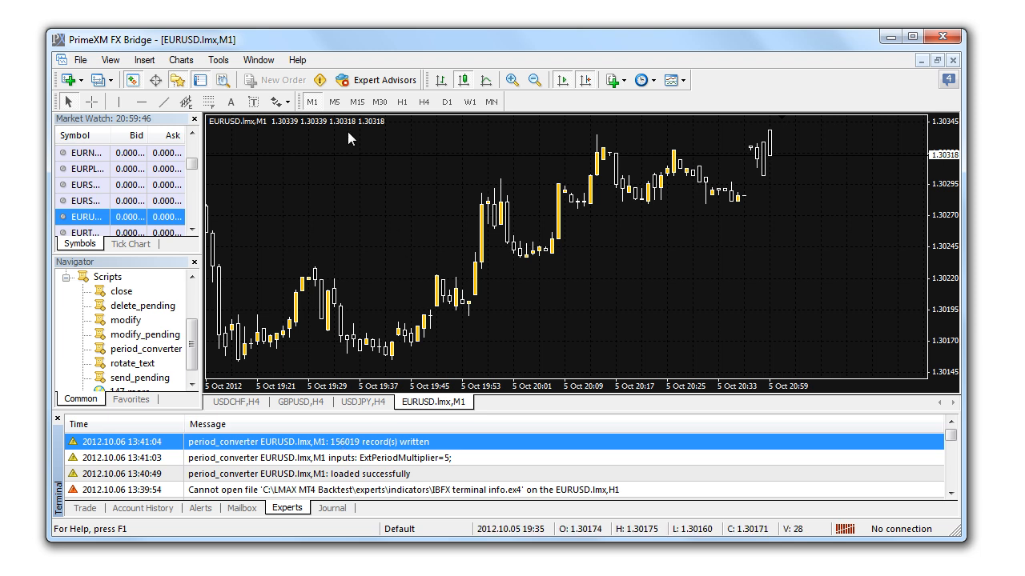
{"action": "left_click", "coordinate": [335, 102]}
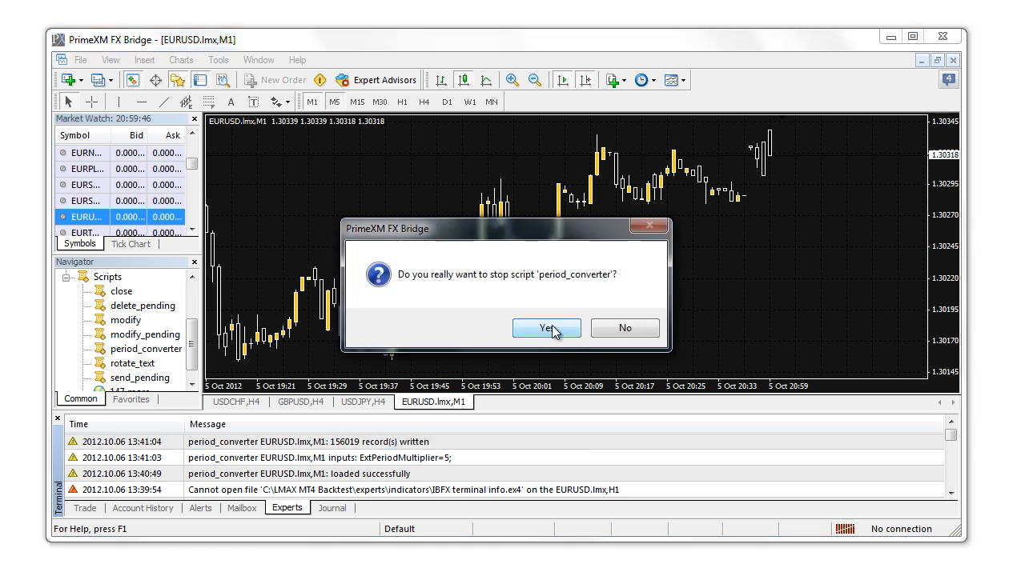
{"action": "left_click", "coordinate": [552, 329]}
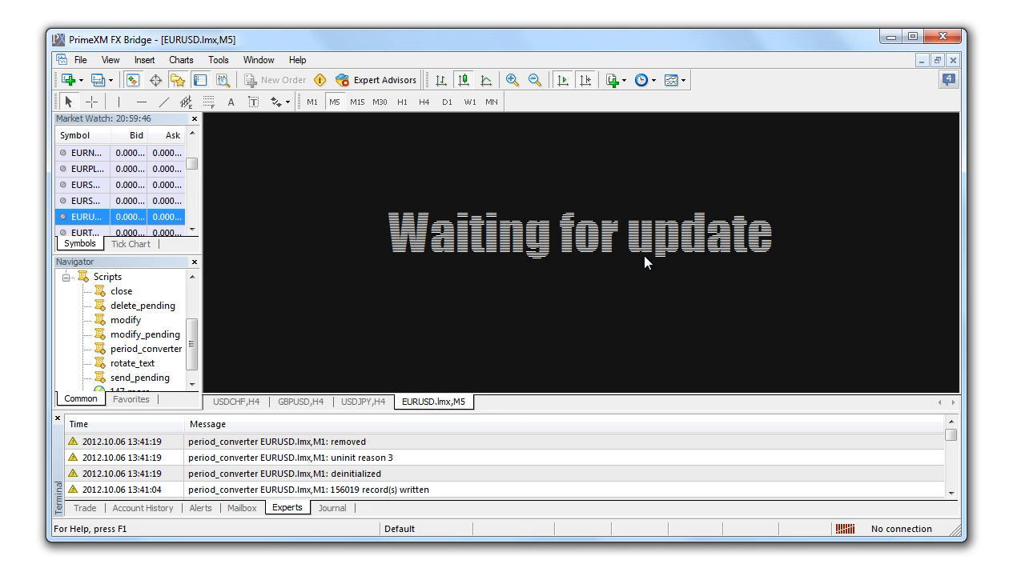
Start an import into the EURUSD.lmx 5 Minutes (M5) history in the History Center.
{"action": "left_click", "coordinate": [227, 63]}
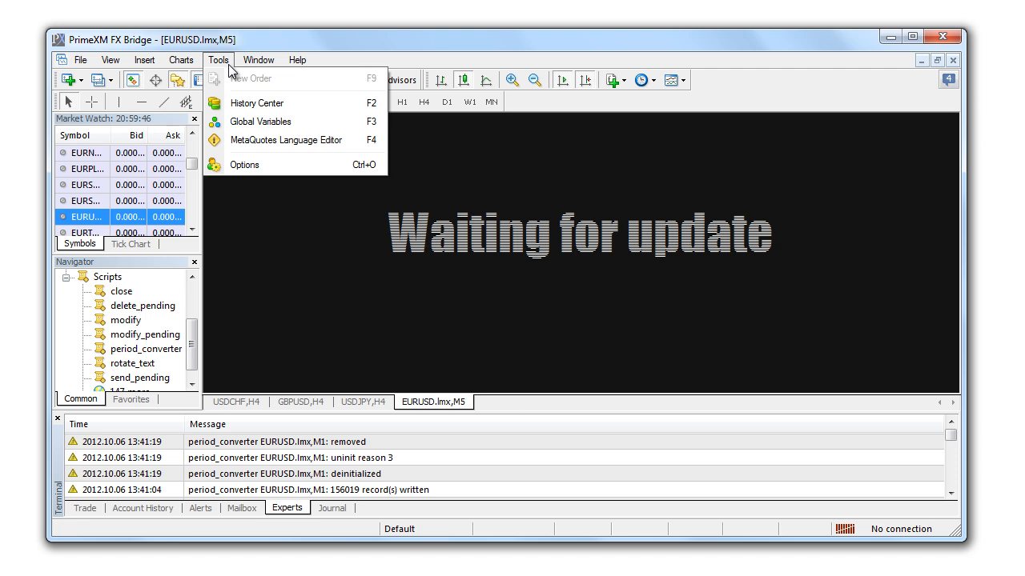
{"action": "left_click", "coordinate": [245, 106]}
{"action": "left_click", "coordinate": [330, 409]}
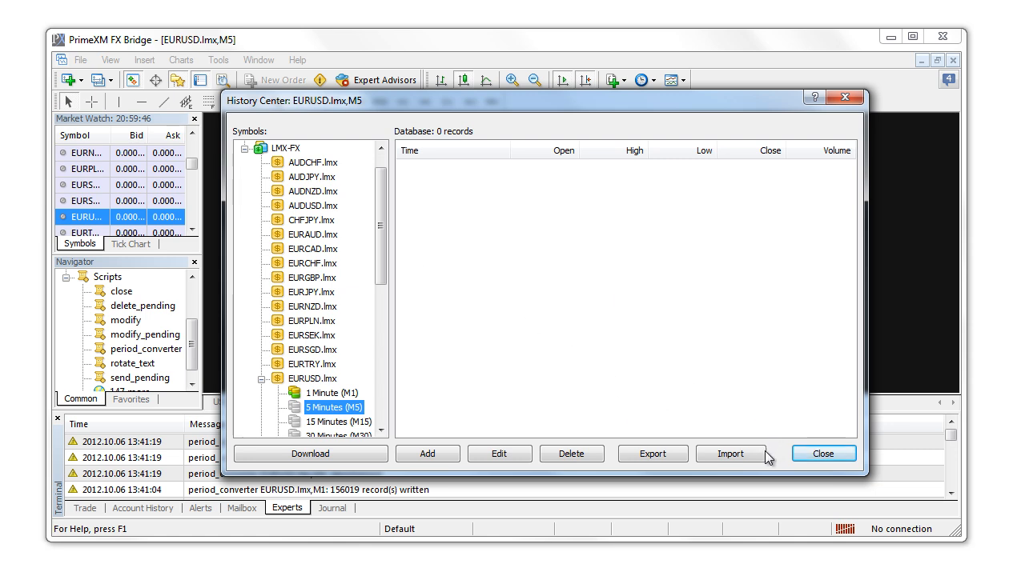
{"action": "left_click", "coordinate": [731, 454]}
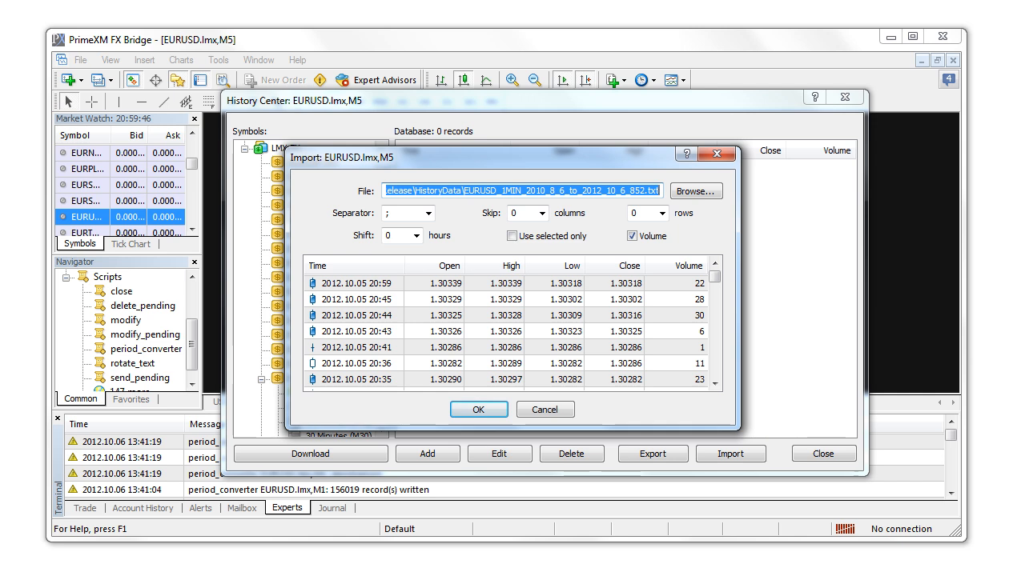
{"action": "key", "text": "super"}
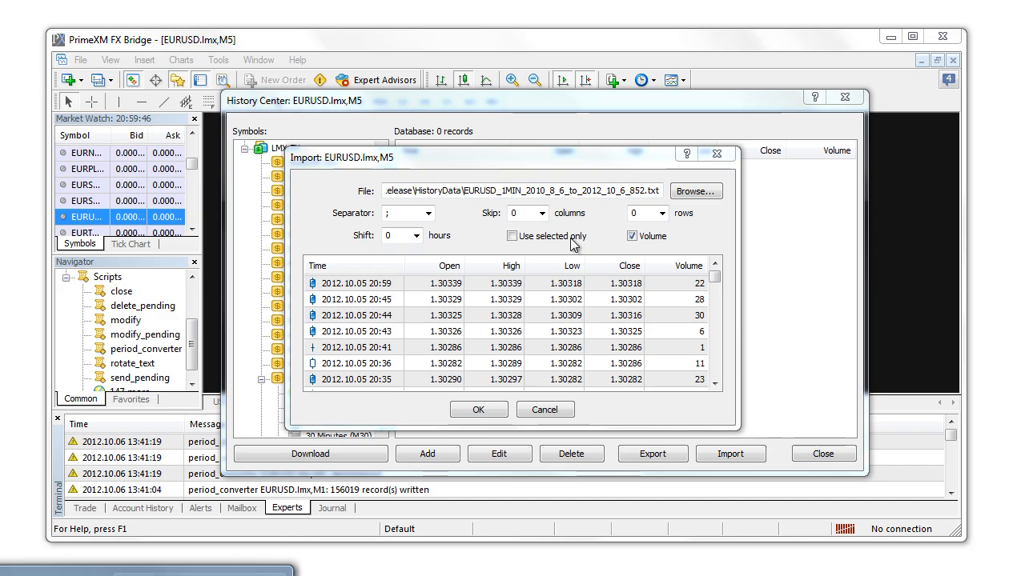
Browse for the import file in the folder C:\LMAX MT4 Backtest\history\PrimeXM-DemoUK.
{"action": "left_click", "coordinate": [693, 191]}
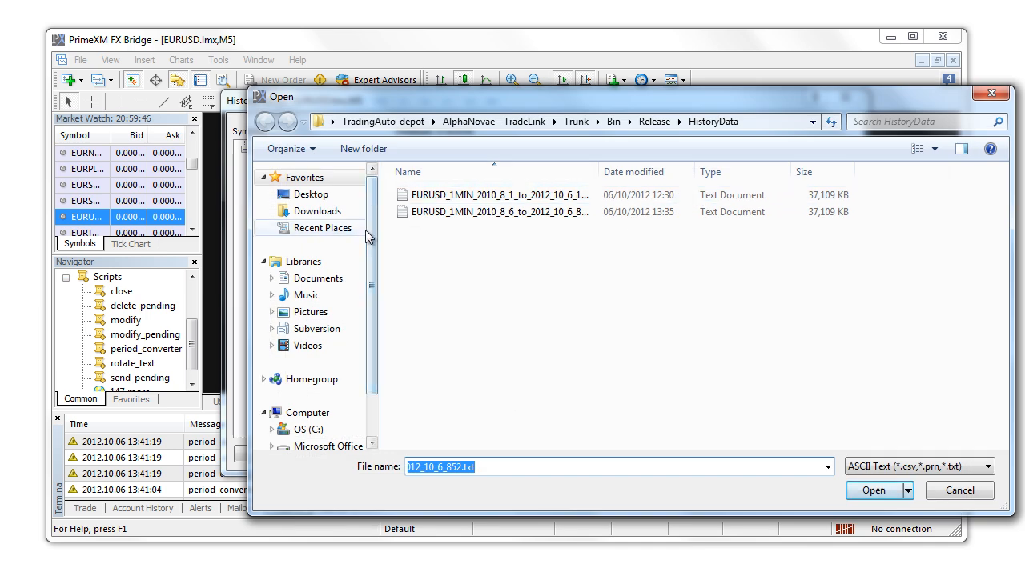
{"action": "left_click", "coordinate": [308, 428]}
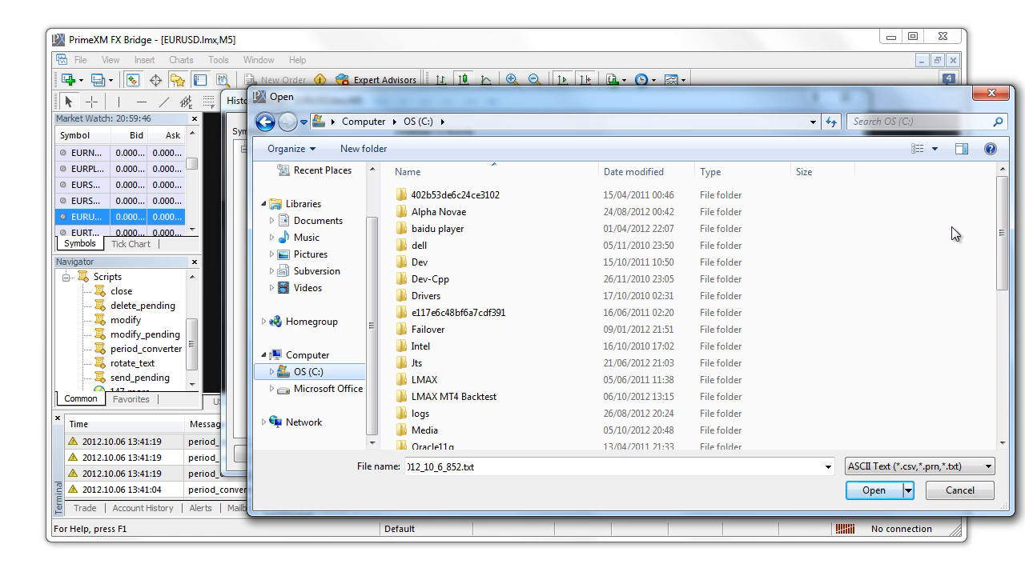
{"action": "double_click", "coordinate": [471, 397]}
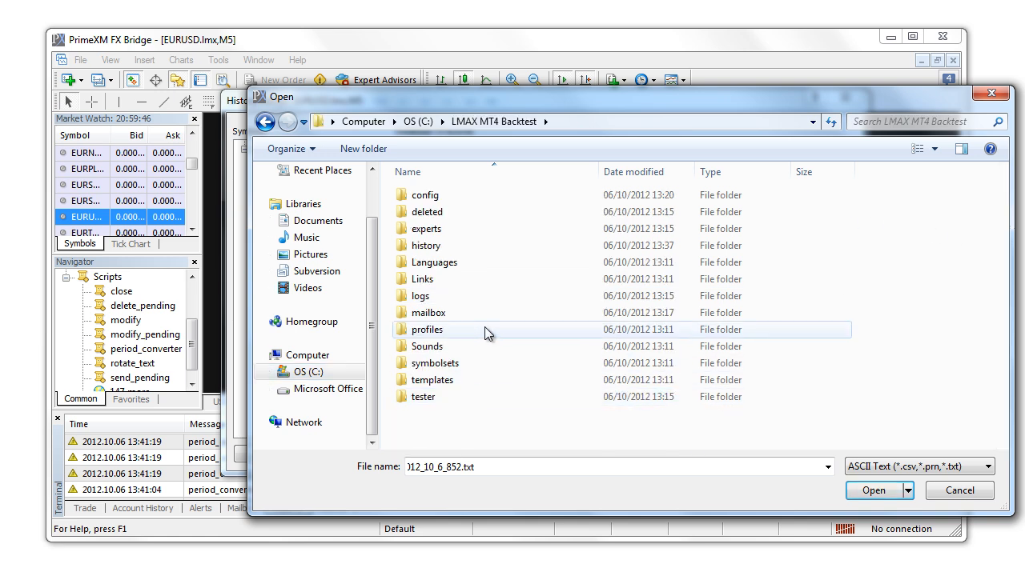
{"action": "double_click", "coordinate": [432, 245]}
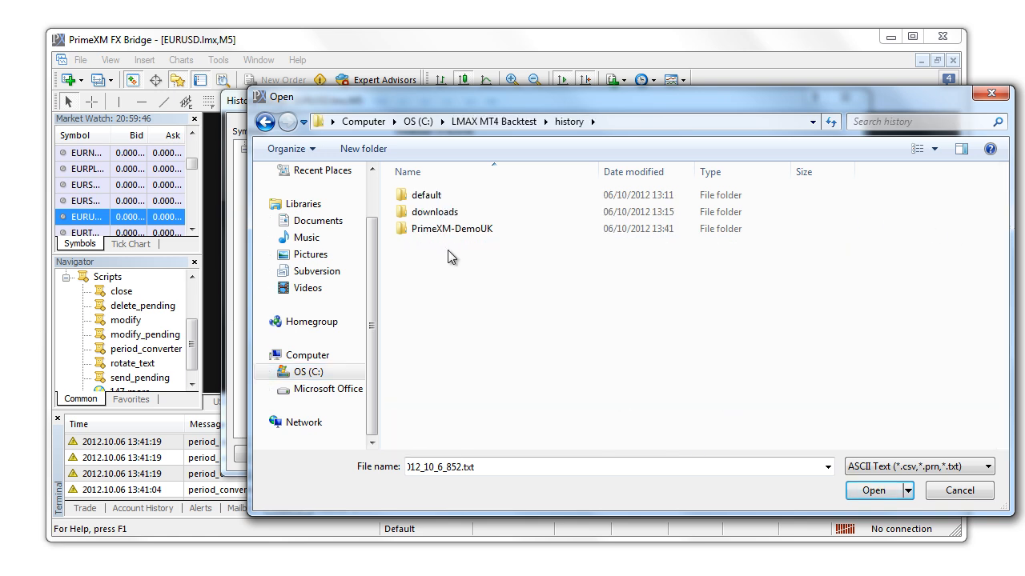
{"action": "double_click", "coordinate": [444, 228]}
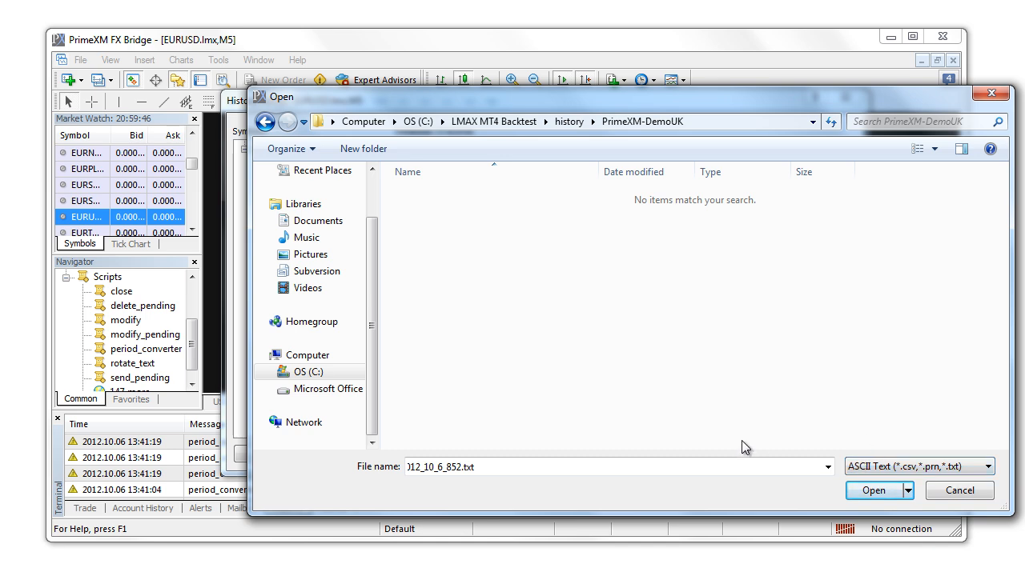
Filter the files to MetaQuotes files (*.hst) and import EURUSD.lmx5.hst into the M5 history.
{"action": "left_click", "coordinate": [928, 473]}
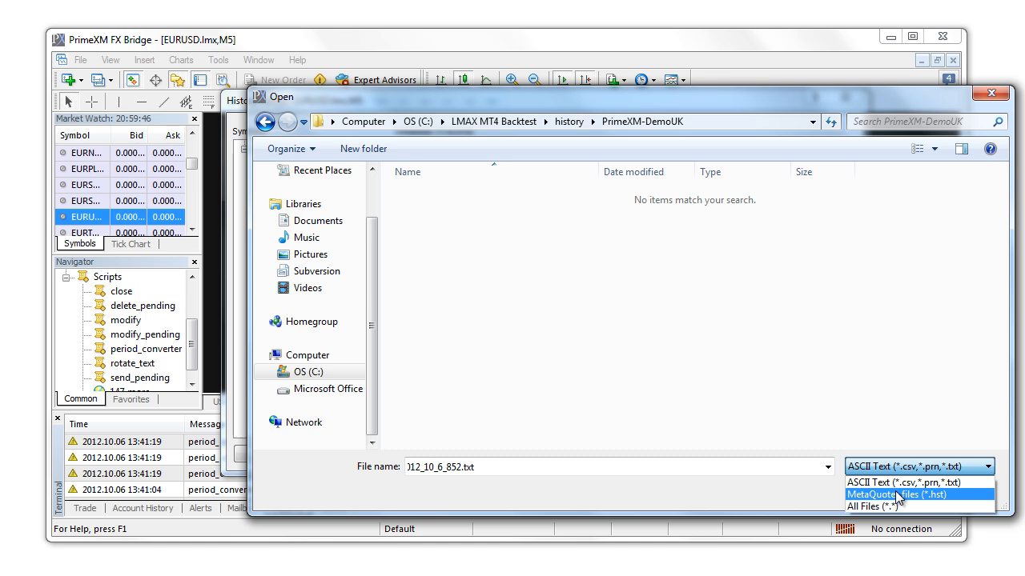
{"action": "left_click", "coordinate": [898, 495]}
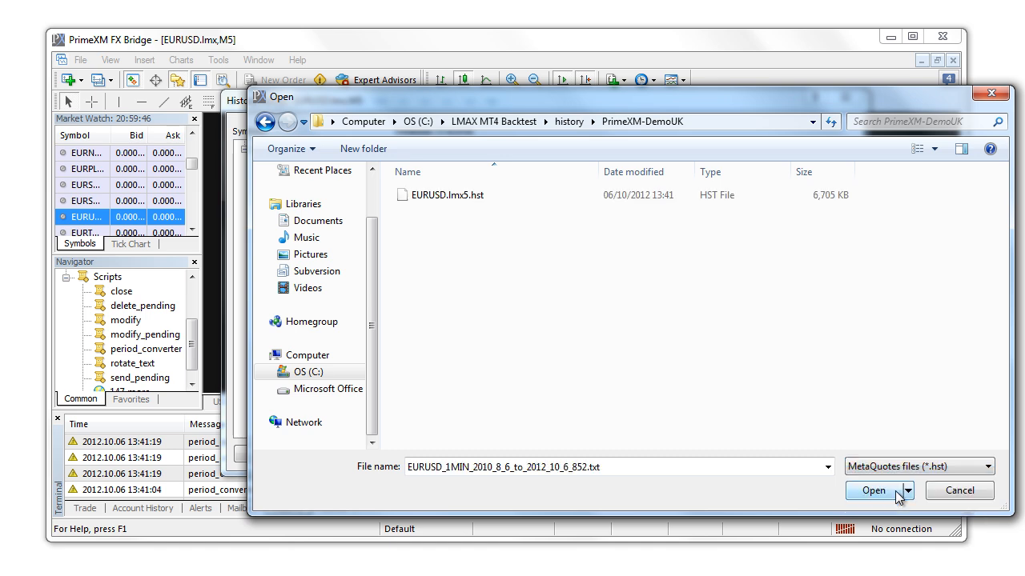
{"action": "left_click", "coordinate": [479, 198]}
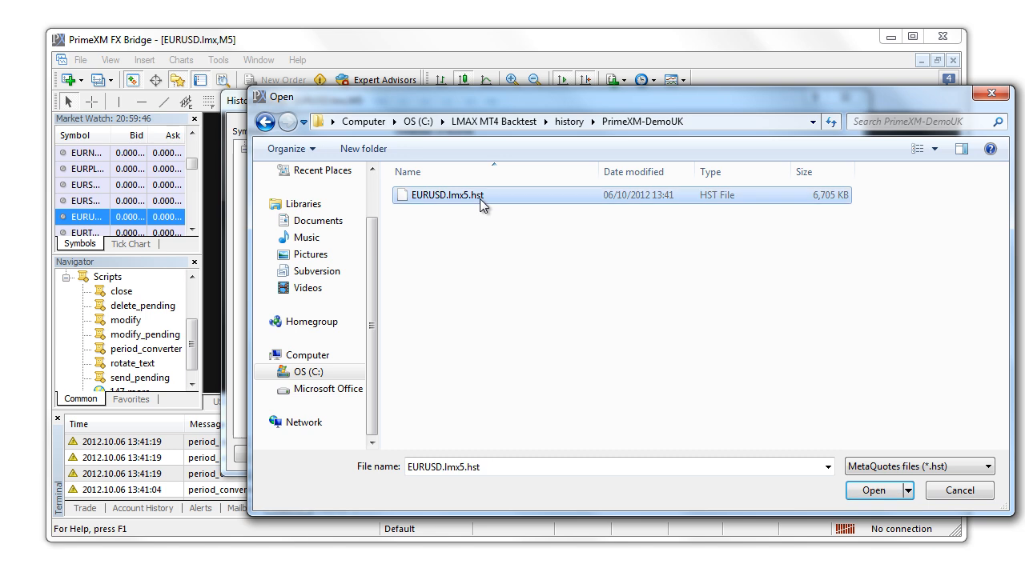
{"action": "left_click", "coordinate": [895, 495]}
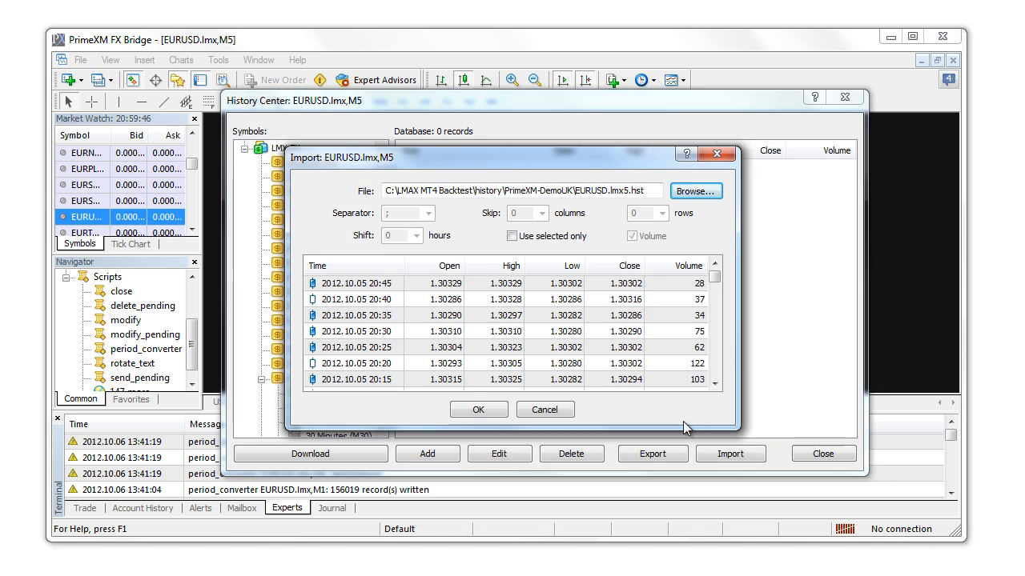
{"action": "left_click", "coordinate": [491, 411]}
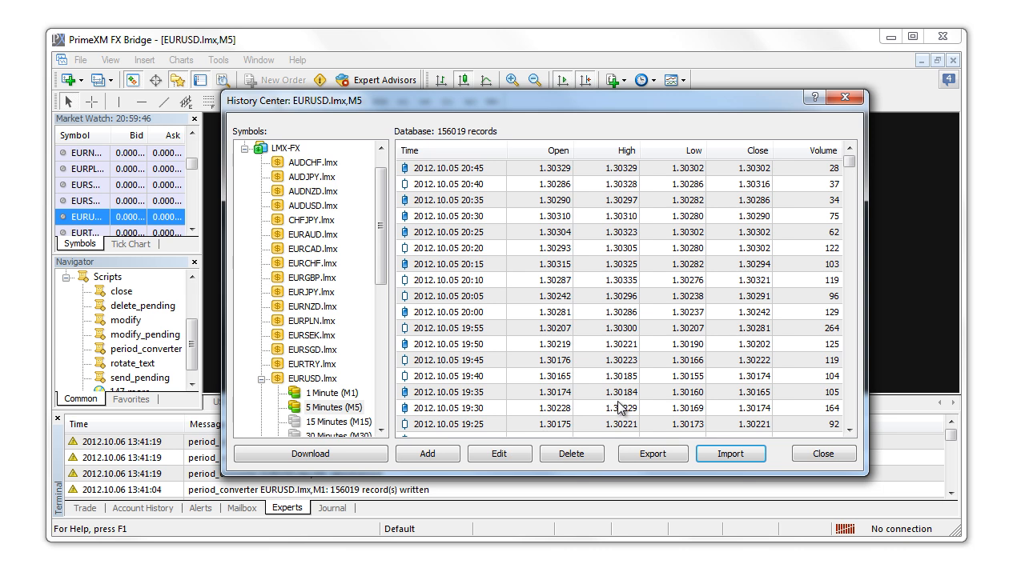
Look through the imported EURUSD.lmx M5 records and close the History Center.
{"action": "left_click", "coordinate": [494, 181]}
{"action": "scroll", "coordinate": [494, 202], "scroll_direction": "down", "scroll_amount": 7}
{"action": "scroll", "coordinate": [494, 201], "scroll_direction": "down", "scroll_amount": 9}
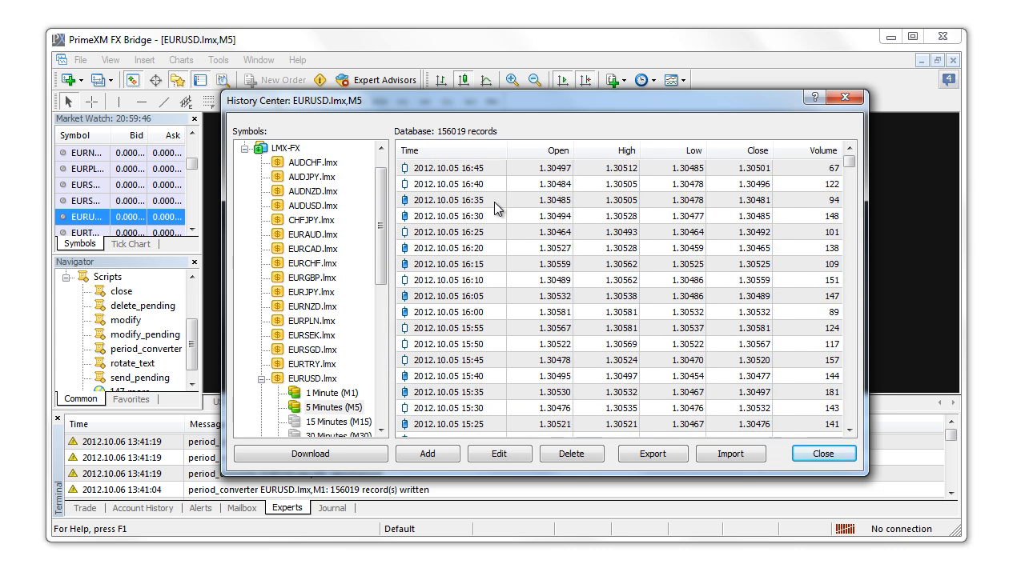
{"action": "left_click", "coordinate": [829, 455]}
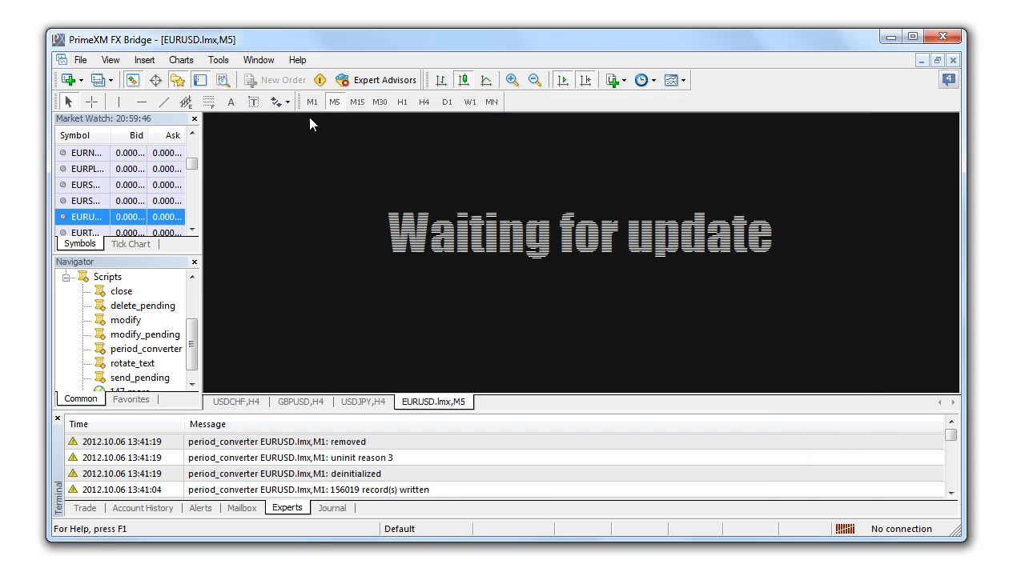
Reload the EURUSD.lmx chart on M5 by way of M1 and browse back through its earlier candles.
{"action": "left_click", "coordinate": [312, 104]}
{"action": "left_click", "coordinate": [335, 106]}
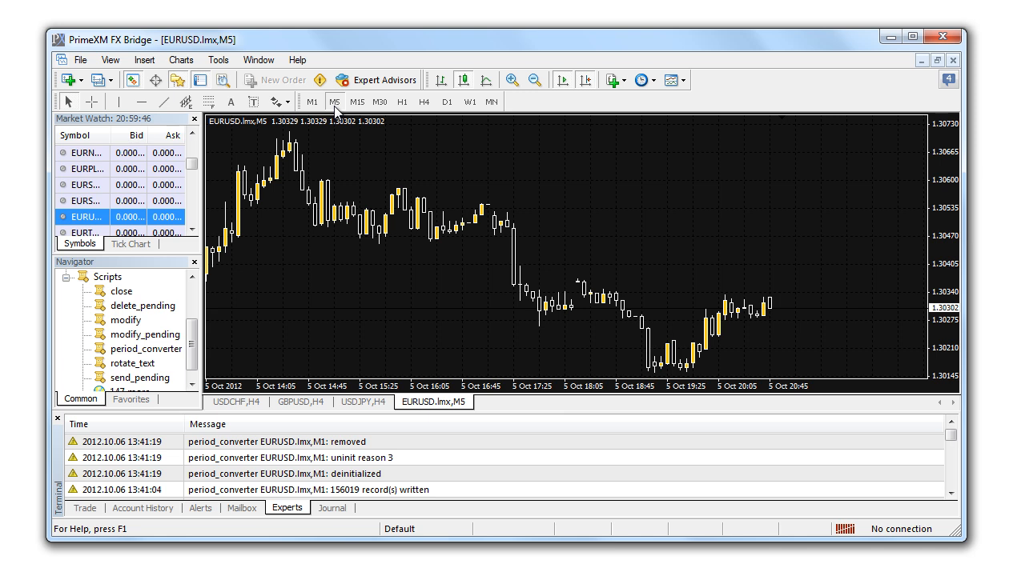
{"action": "scroll", "coordinate": [464, 276], "scroll_direction": "up", "scroll_amount": 10}
{"action": "scroll", "coordinate": [473, 285], "scroll_direction": "up", "scroll_amount": 10}
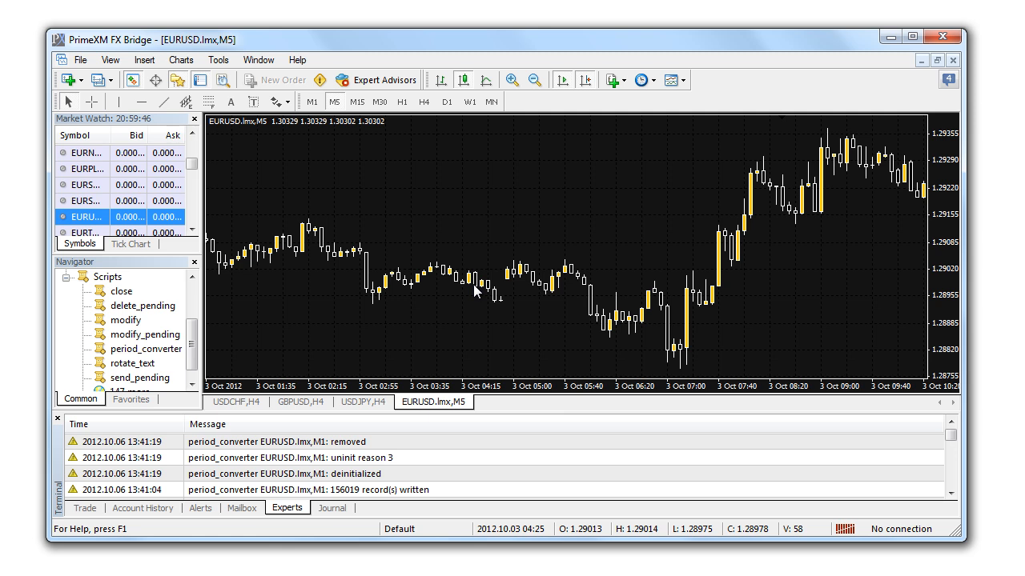
Return the chart to M1 and run the period_converter script on it with ExtPeriodMultiplier set to 15.
{"action": "left_click", "coordinate": [311, 101]}
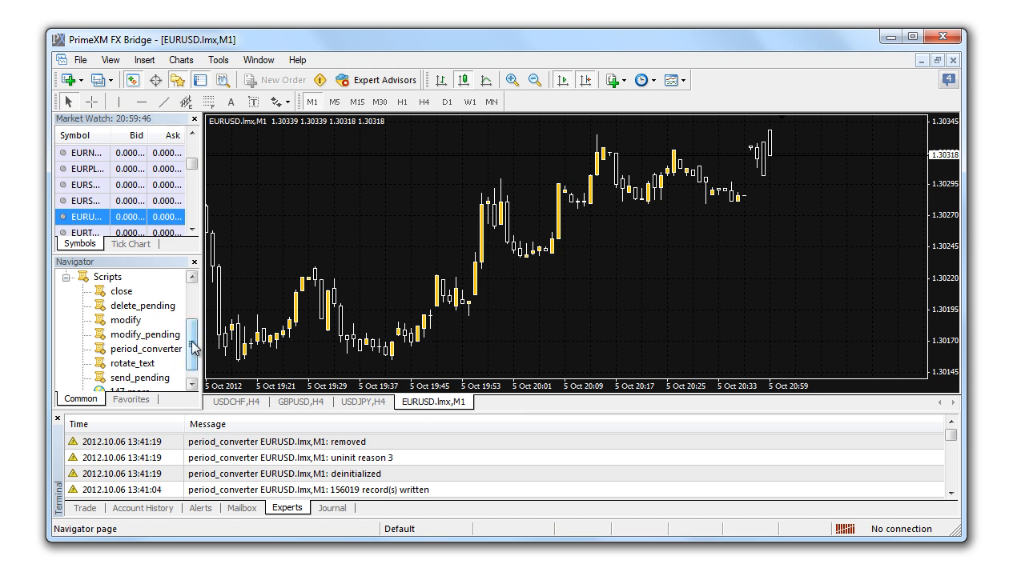
{"action": "scroll", "coordinate": [193, 356], "scroll_direction": "down", "scroll_amount": 1}
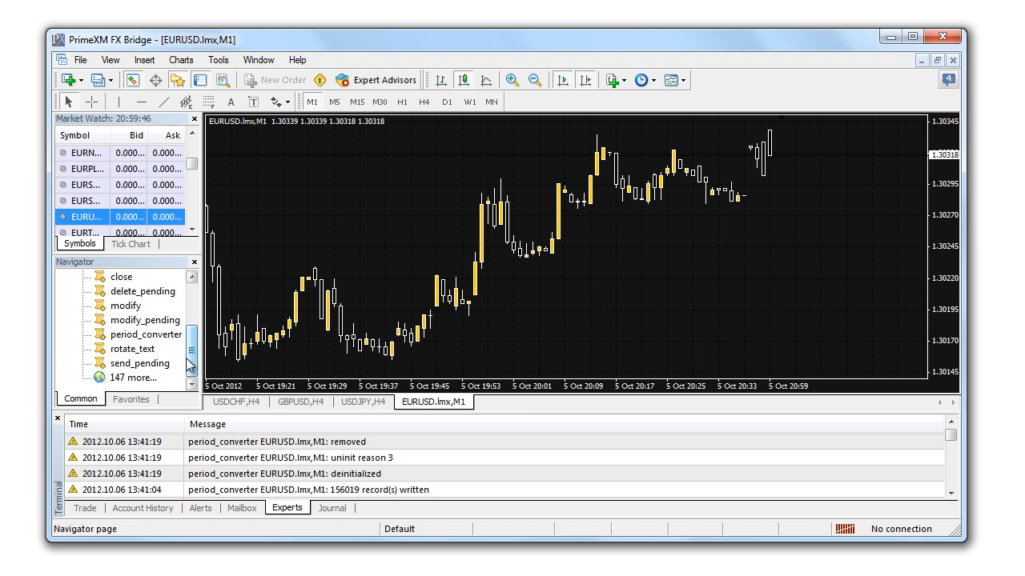
{"action": "left_click_drag", "start_coordinate": [157, 343], "coordinate": [408, 258]}
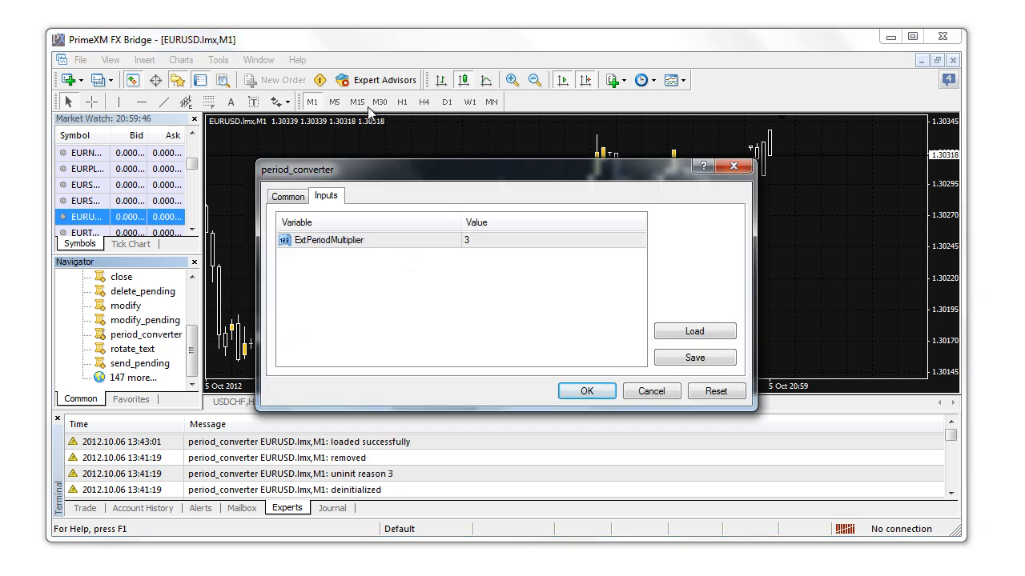
{"action": "left_click", "coordinate": [481, 241]}
{"action": "left_click", "coordinate": [481, 241]}
{"action": "type", "text": "15"}
{"action": "left_click", "coordinate": [592, 392]}
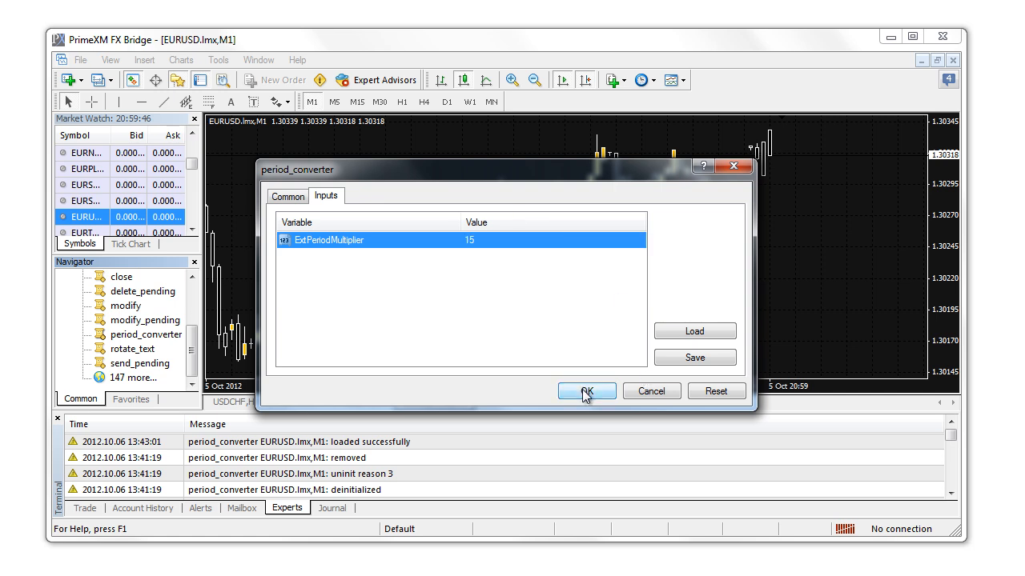
{"action": "left_click", "coordinate": [602, 397]}
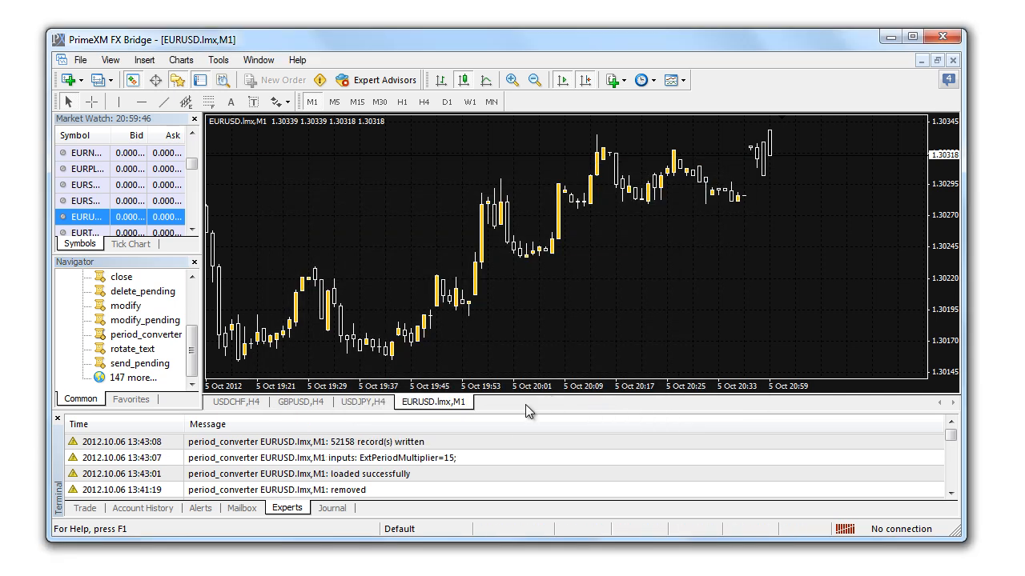
Check the period_converter script's latest log record and select EURUSD.lmx 15 Minutes (M15) in the History Center.
{"action": "left_click", "coordinate": [343, 448]}
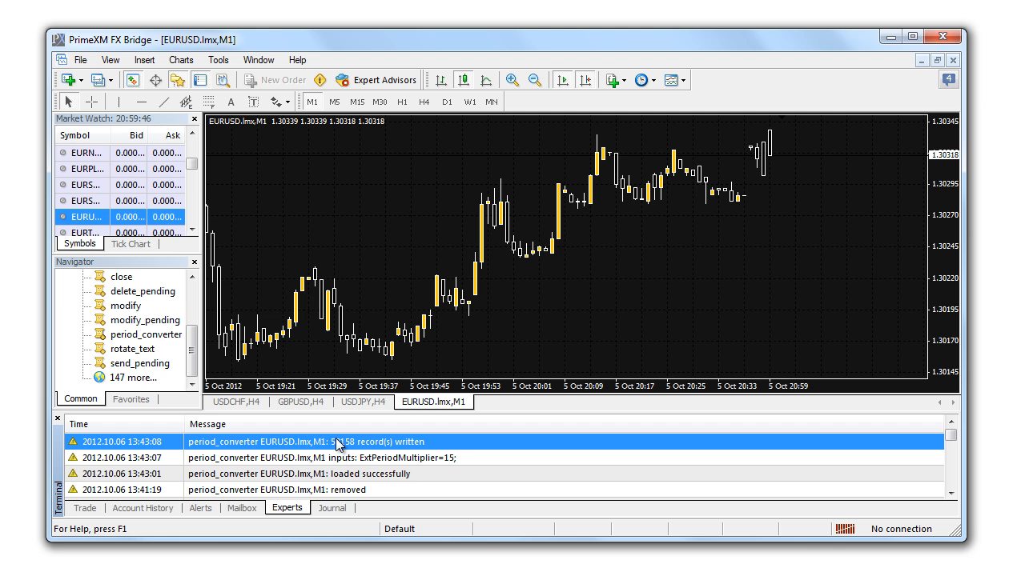
{"action": "left_click", "coordinate": [218, 60]}
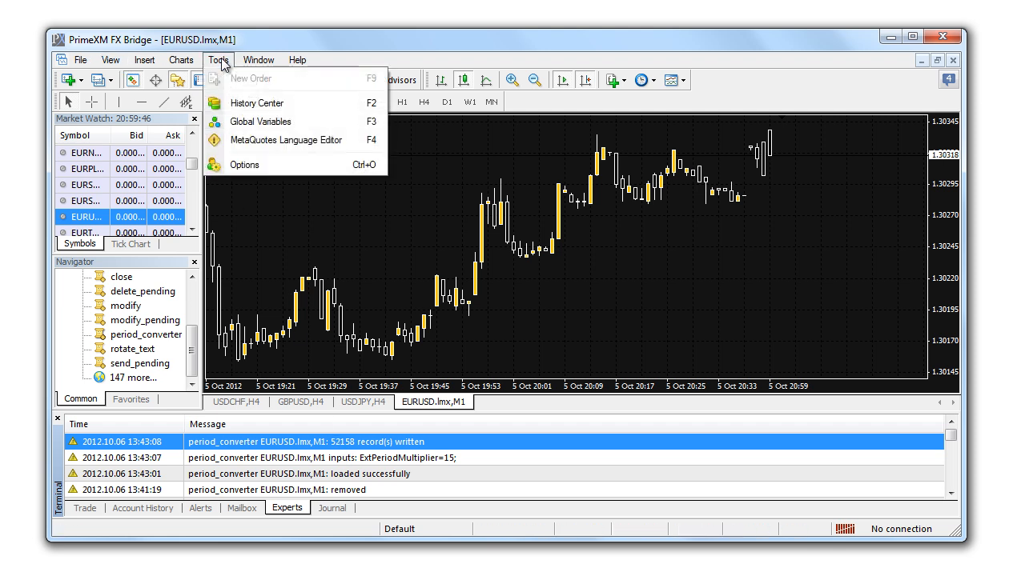
{"action": "left_click", "coordinate": [258, 103]}
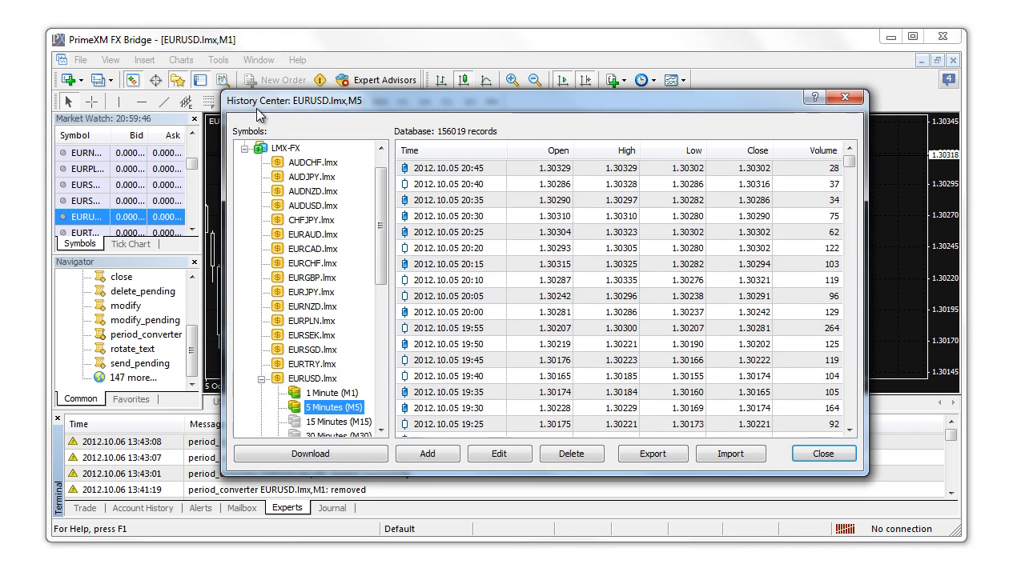
{"action": "left_click", "coordinate": [353, 423]}
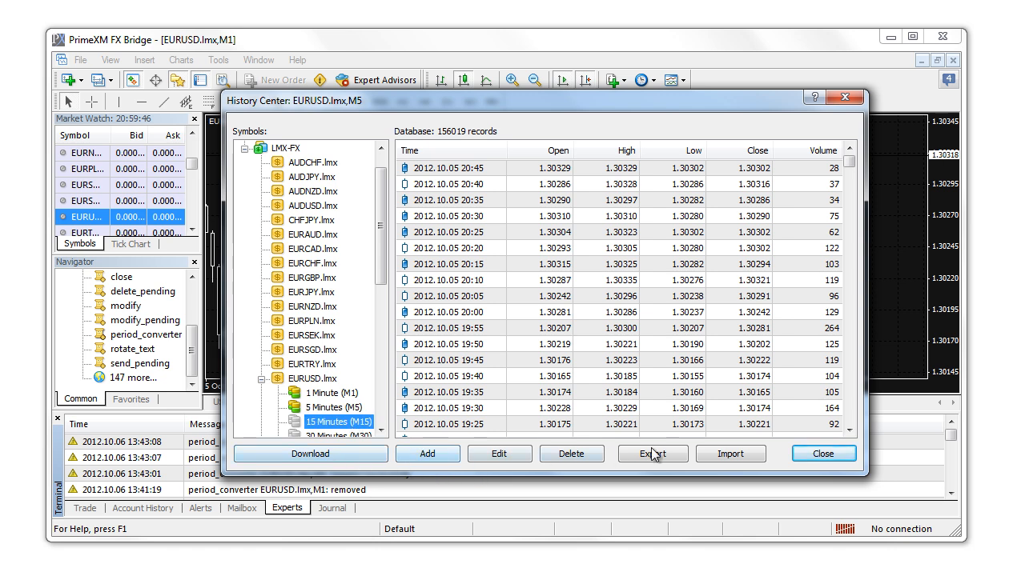
Choose EURUSD.lmx15.hst from the PrimeXM-DemoUK history folder as the import file and try to import it.
{"action": "left_click", "coordinate": [725, 453]}
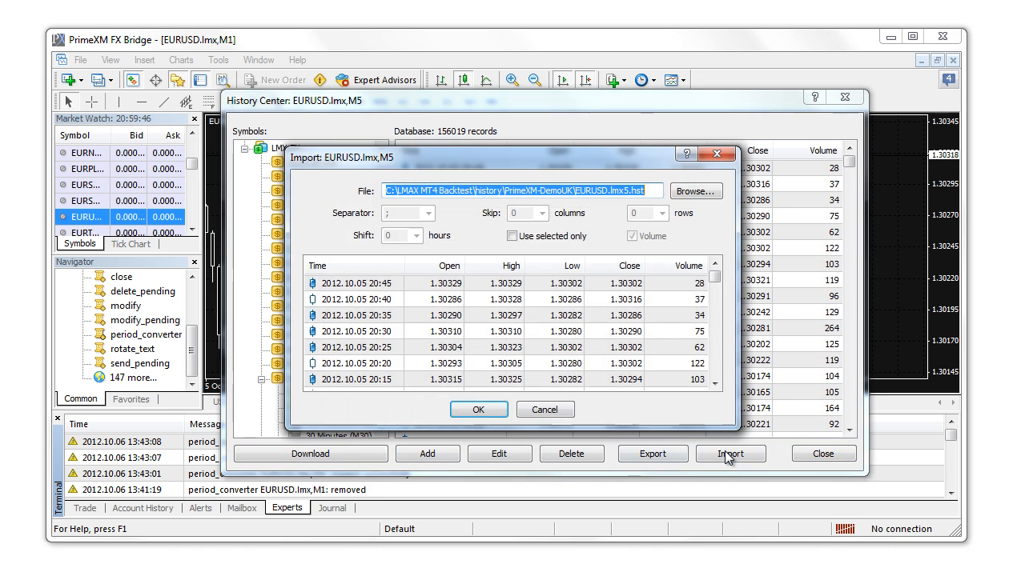
{"action": "left_click", "coordinate": [693, 192]}
{"action": "left_click", "coordinate": [480, 213]}
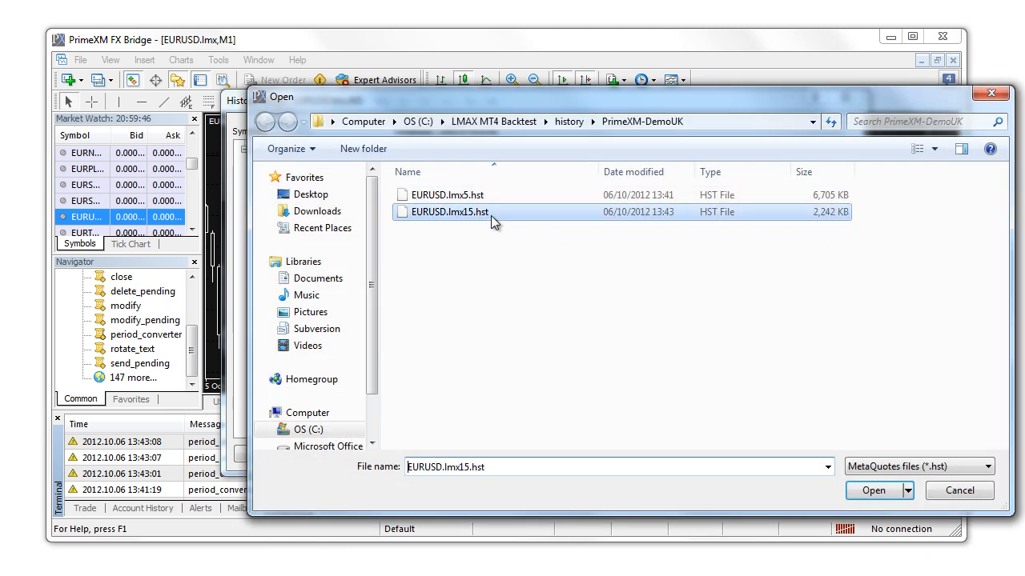
{"action": "left_click", "coordinate": [872, 489]}
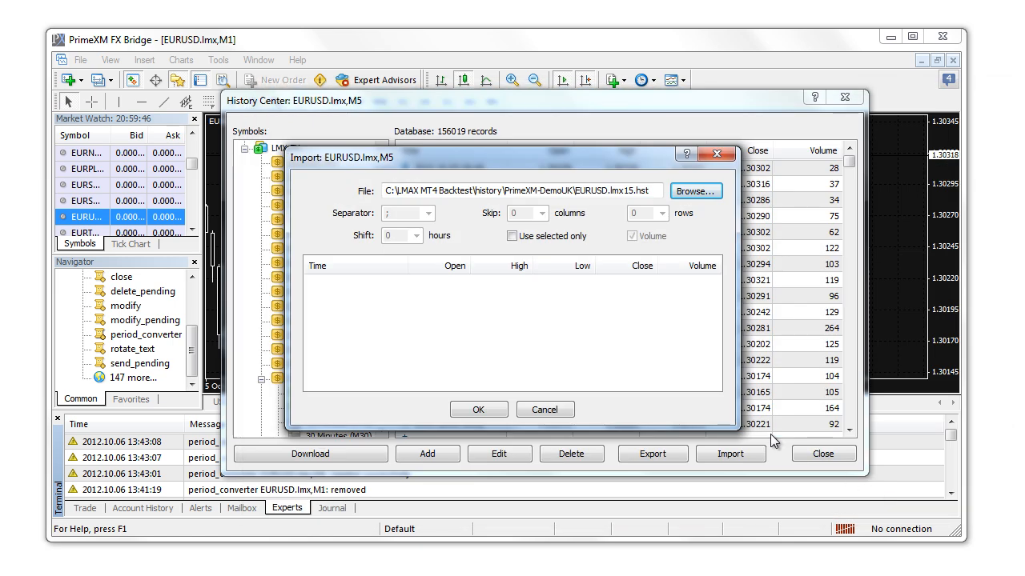
{"action": "left_click", "coordinate": [490, 411]}
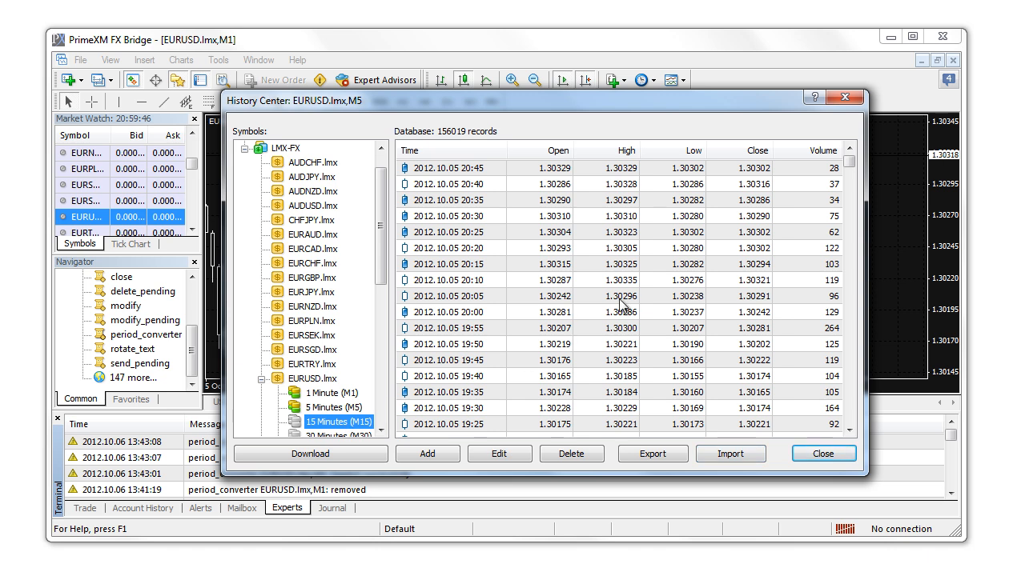
Load the EURUSD.lmx 15 Minutes (M15) history and import EURUSD.lmx15.hst into it.
{"action": "double_click", "coordinate": [334, 423]}
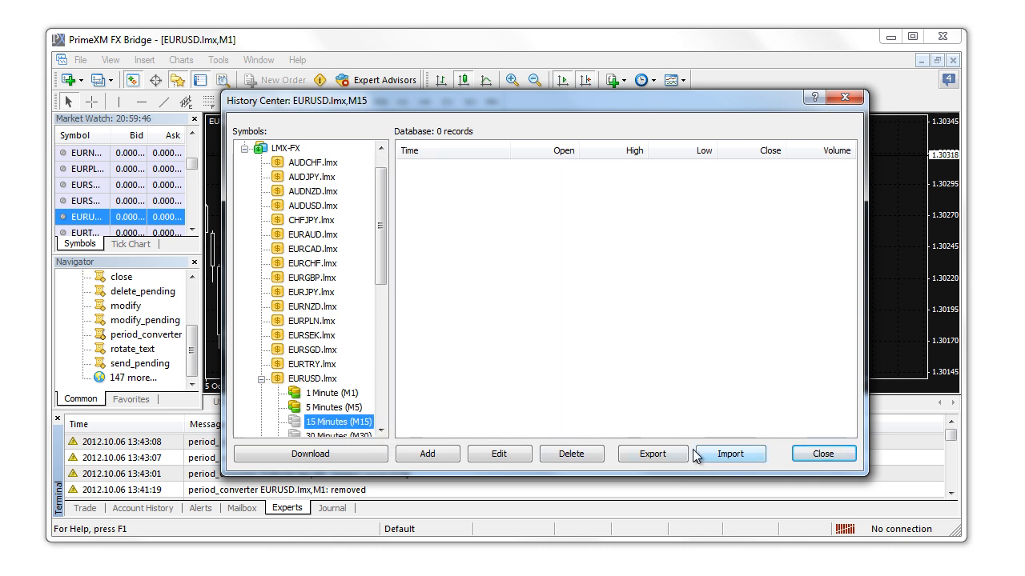
{"action": "left_click", "coordinate": [729, 456]}
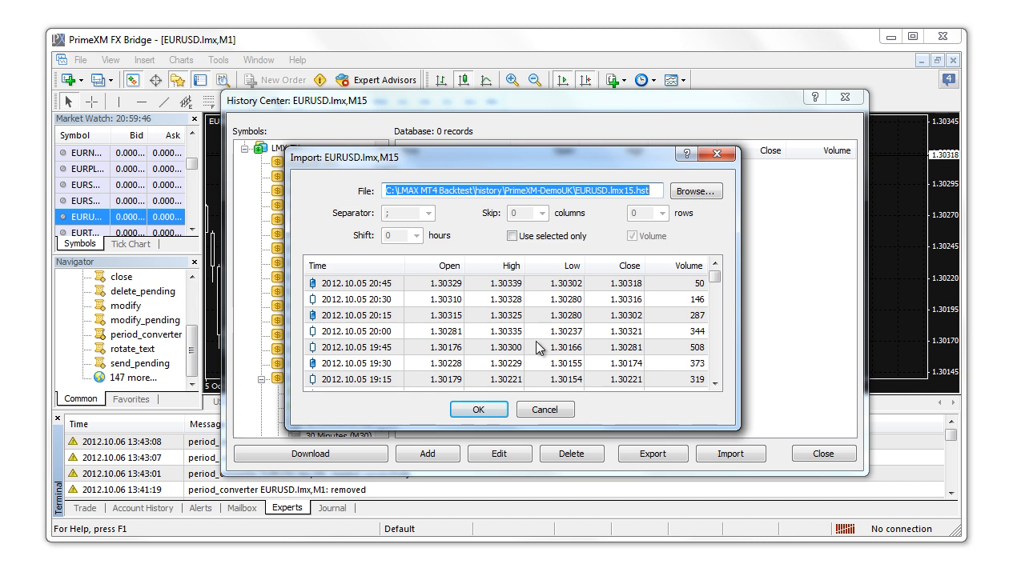
{"action": "left_click", "coordinate": [472, 409]}
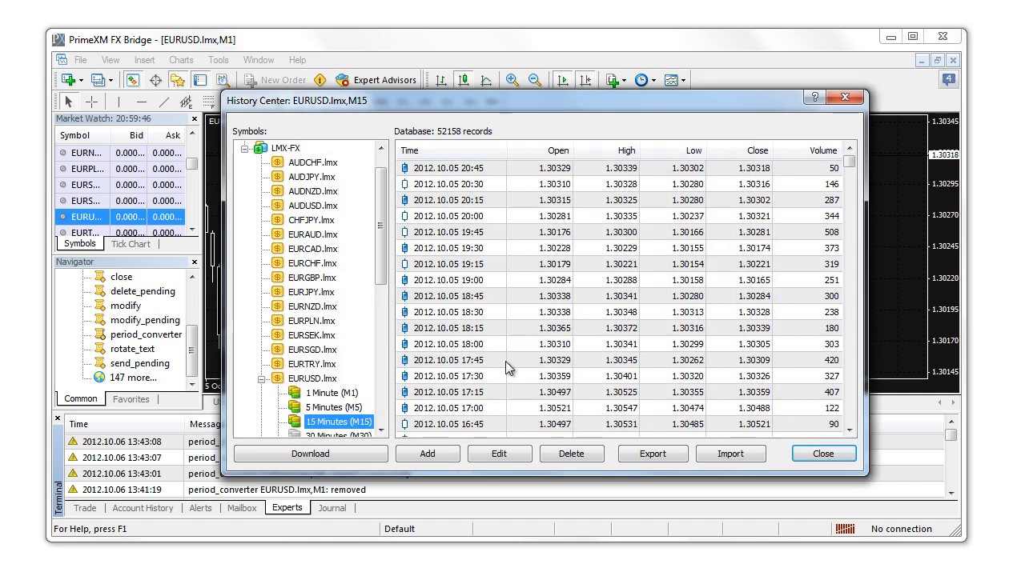
Look through the imported EURUSD.lmx M15 records and close the History Center.
{"action": "left_click", "coordinate": [464, 215]}
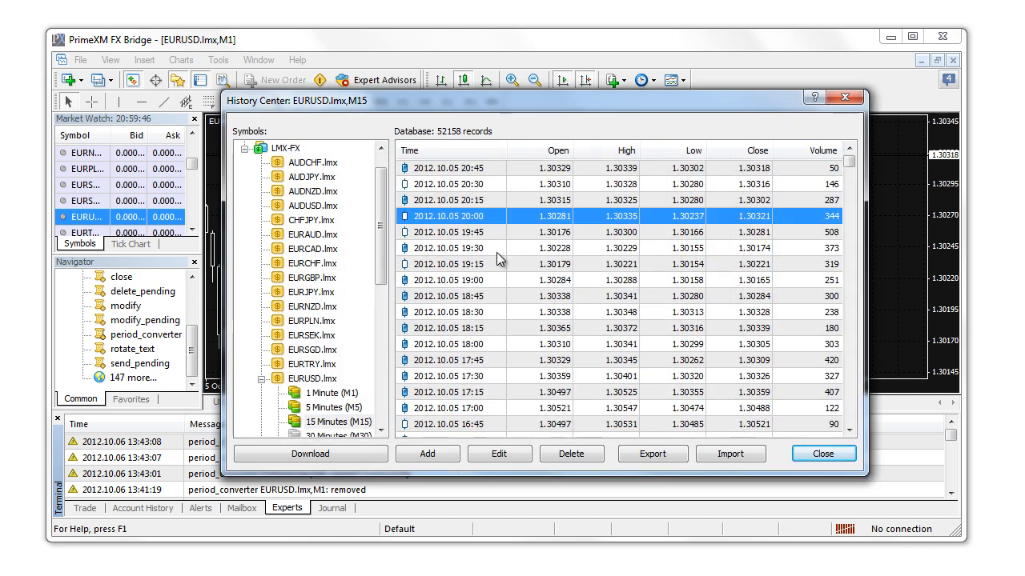
{"action": "left_click", "coordinate": [483, 249]}
{"action": "left_click", "coordinate": [484, 278]}
{"action": "left_click", "coordinate": [482, 296]}
{"action": "left_click", "coordinate": [480, 345]}
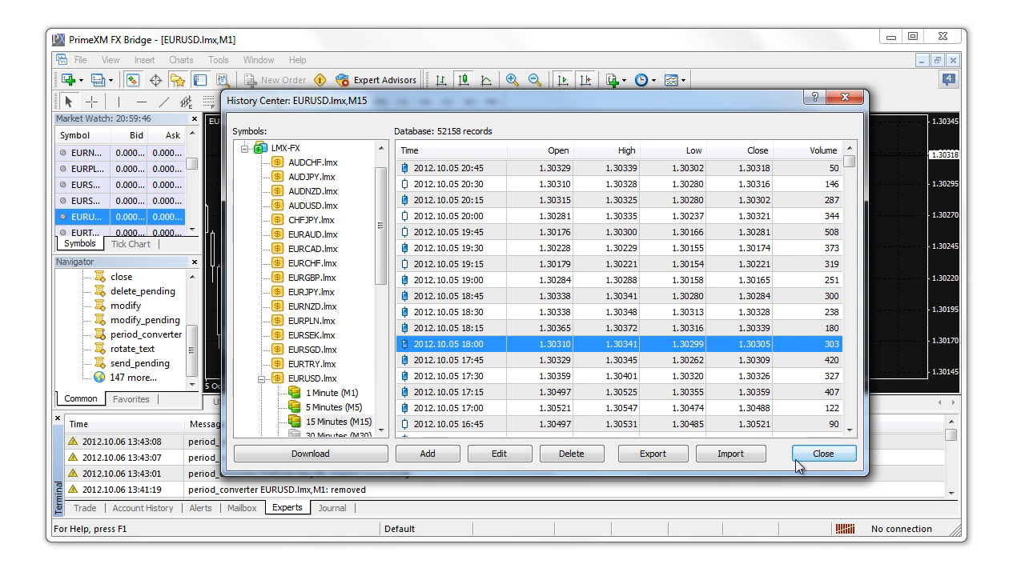
{"action": "left_click", "coordinate": [820, 454]}
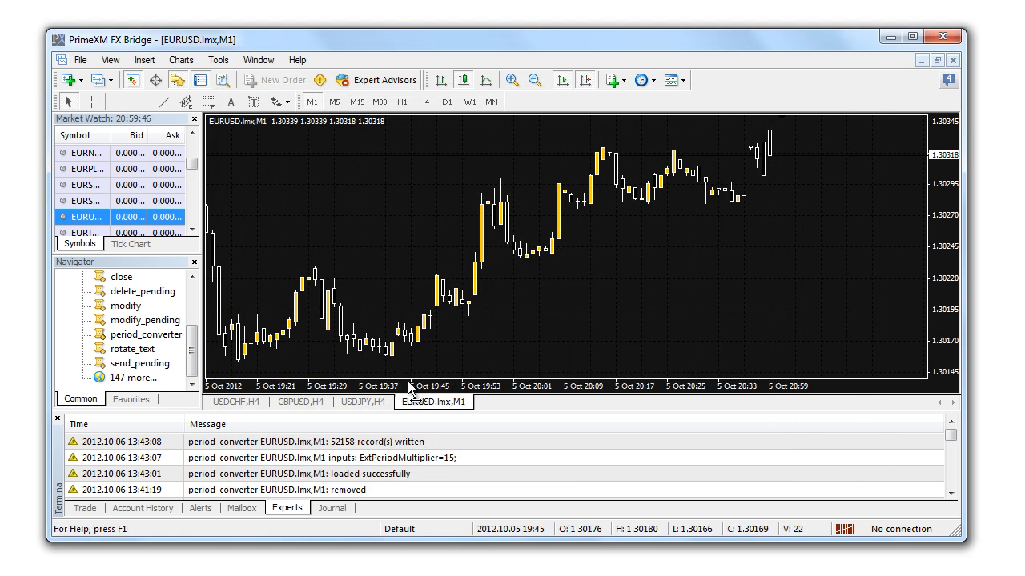